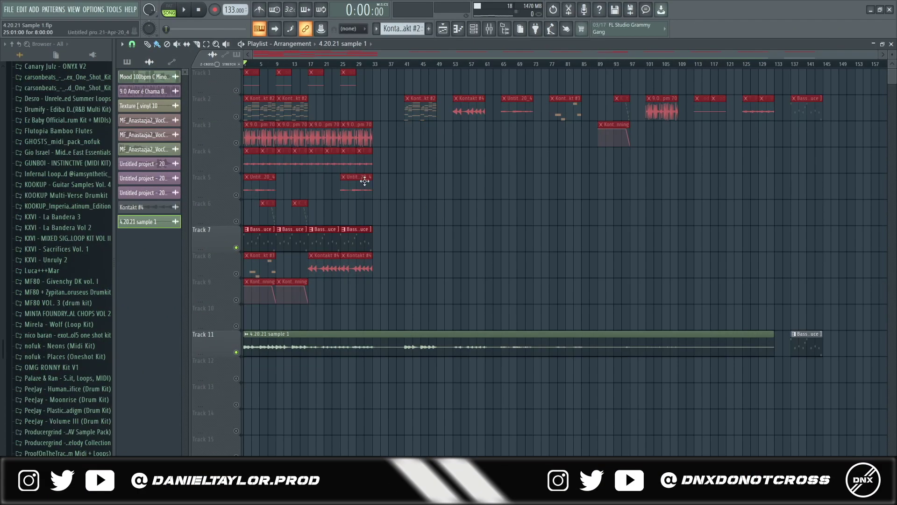
Inspect the 4.20.21 sample 1 clip on track 11 and play the arrangement through
double_click(349, 347)
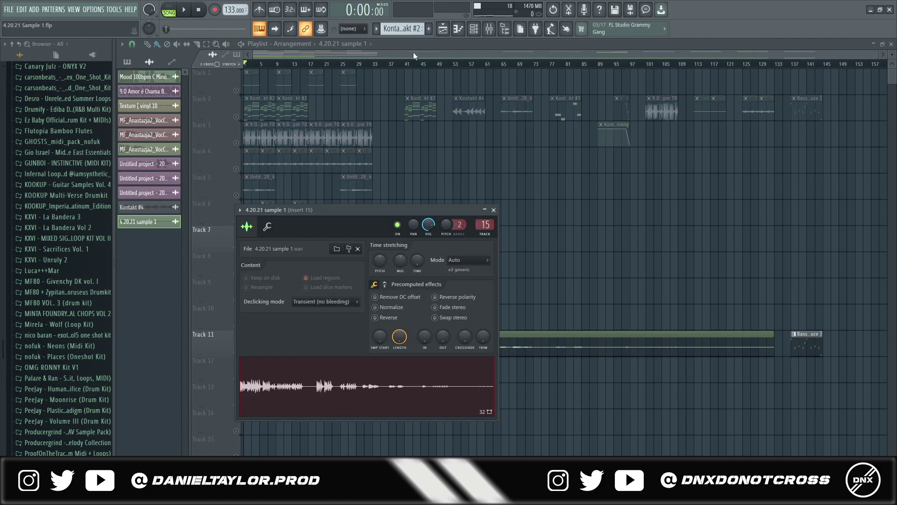
key(Escape)
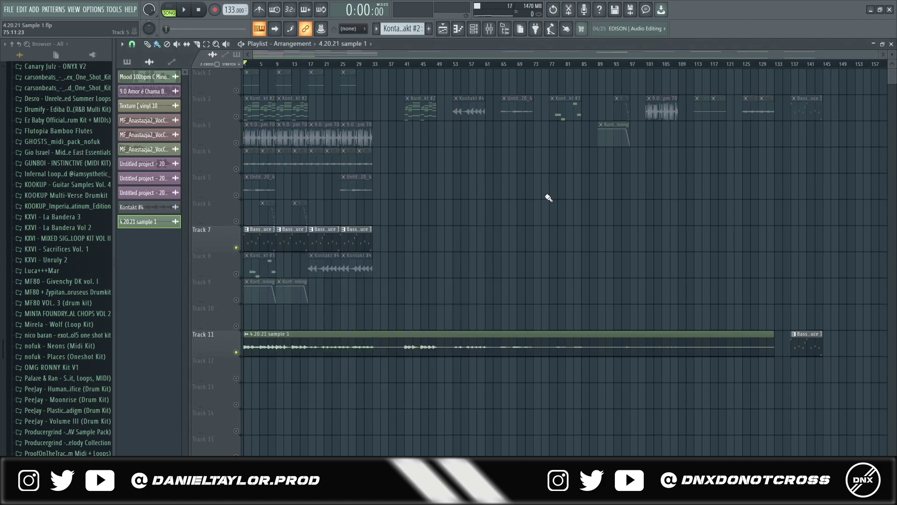
drag(856, 88, 229, 311)
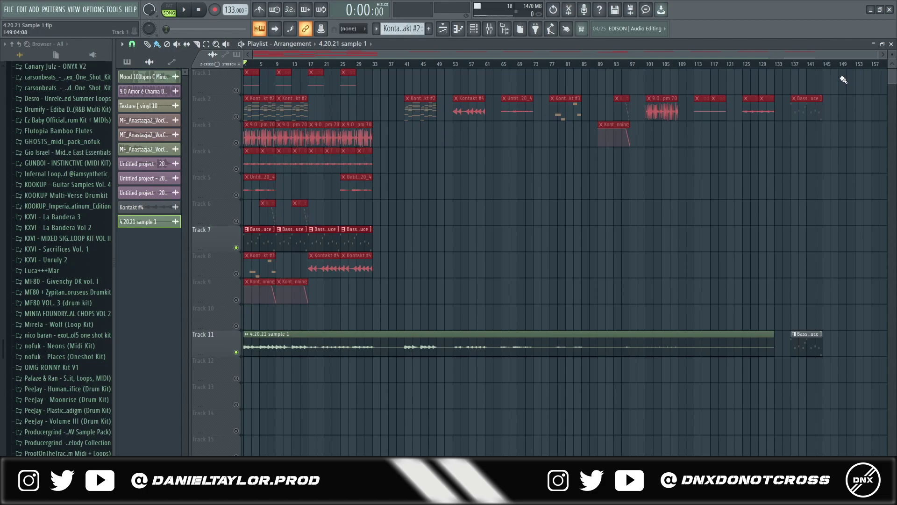
key(space)
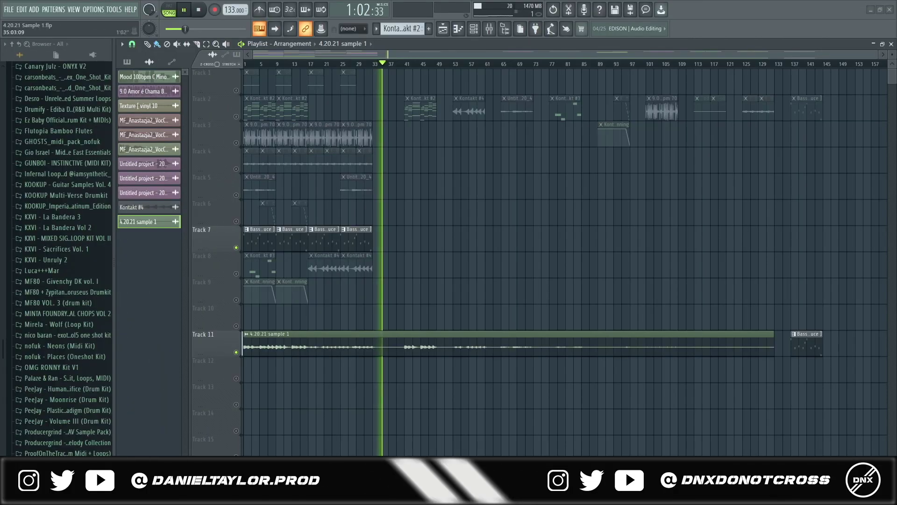
key(space)
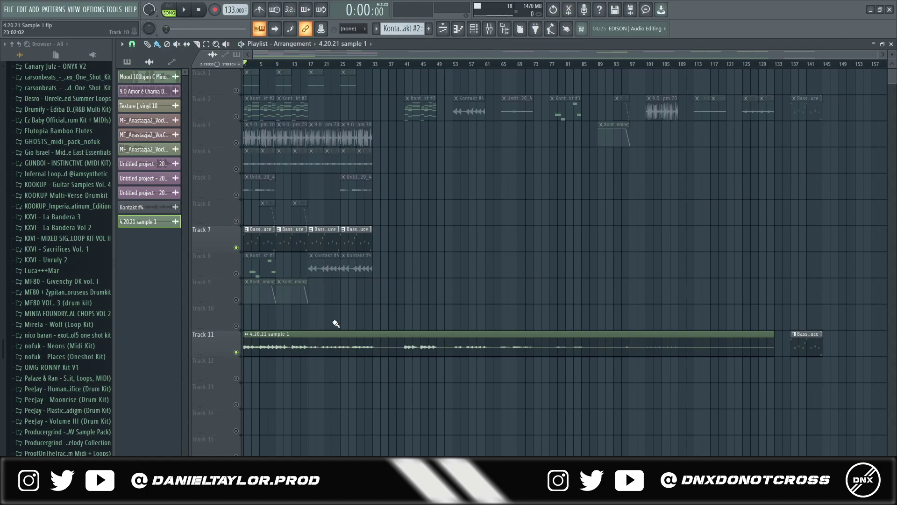
key(ctrl+a)
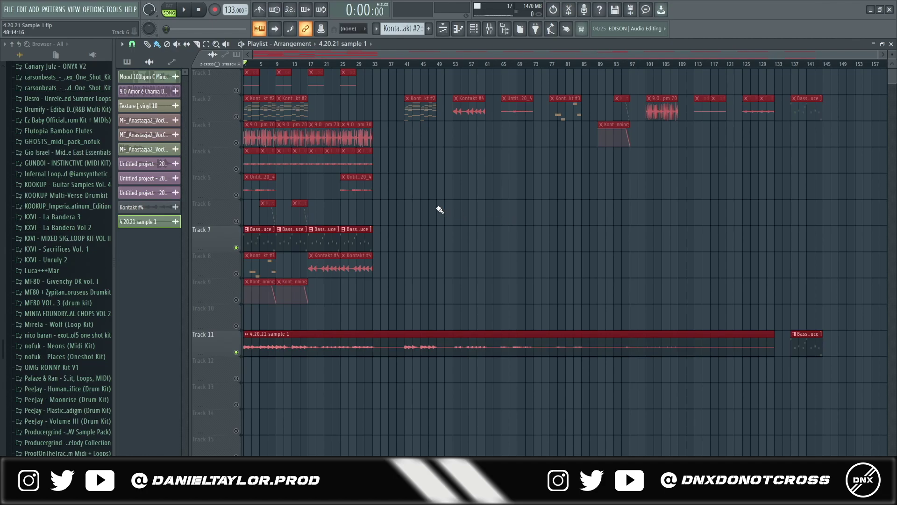
key(ctrl+d)
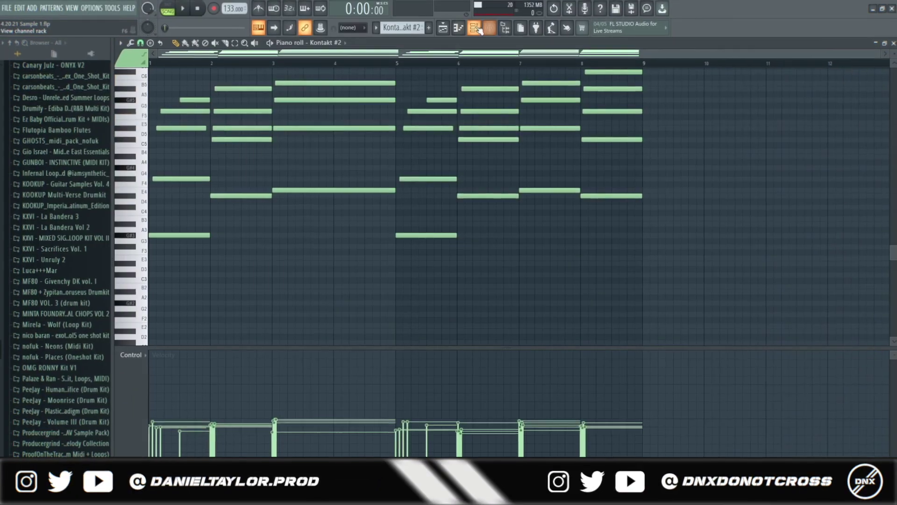
Open the Kontakt #2 channel to examine its Scarbee A-200 instrument
key(F6)
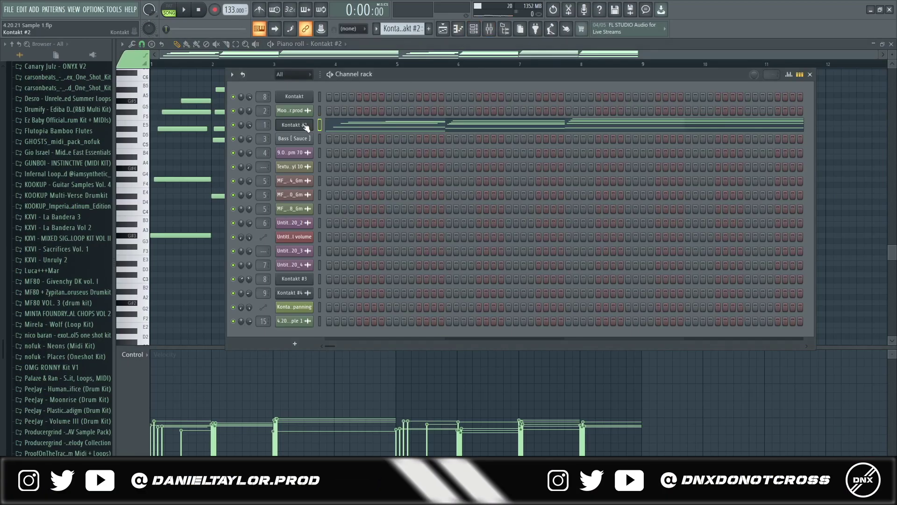
click(305, 126)
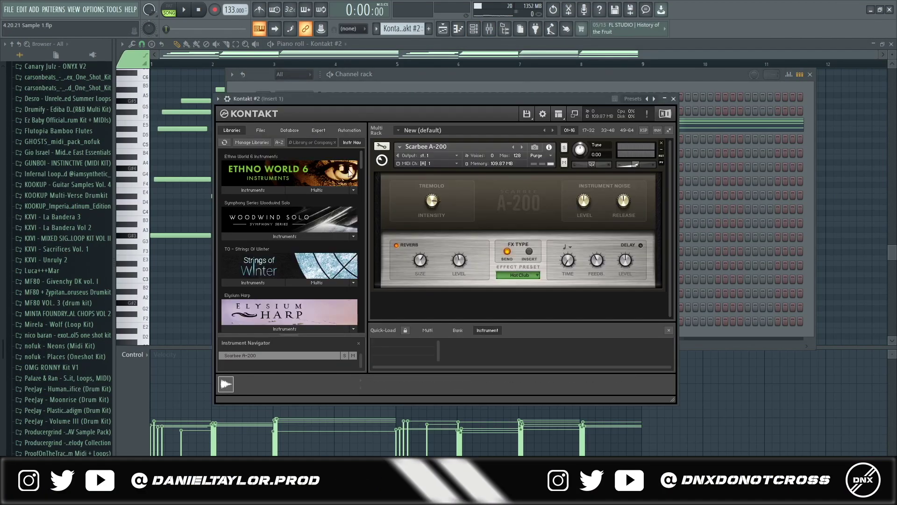
scroll(360, 157, down, 6)
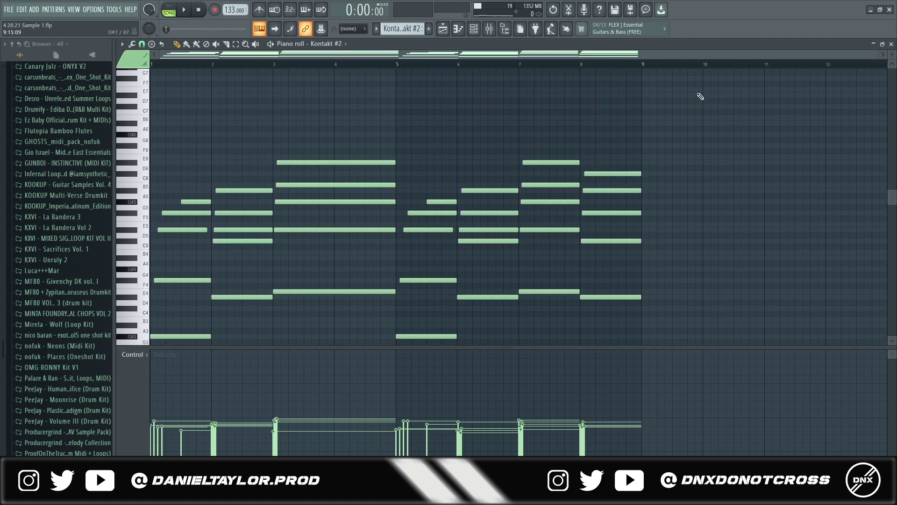
Highlight the Kontakt #2 notes in the piano roll, comparing the bars 3–4 chord with the final chord at bar 8
key(ctrl+a)
scroll(700, 97, down, 3)
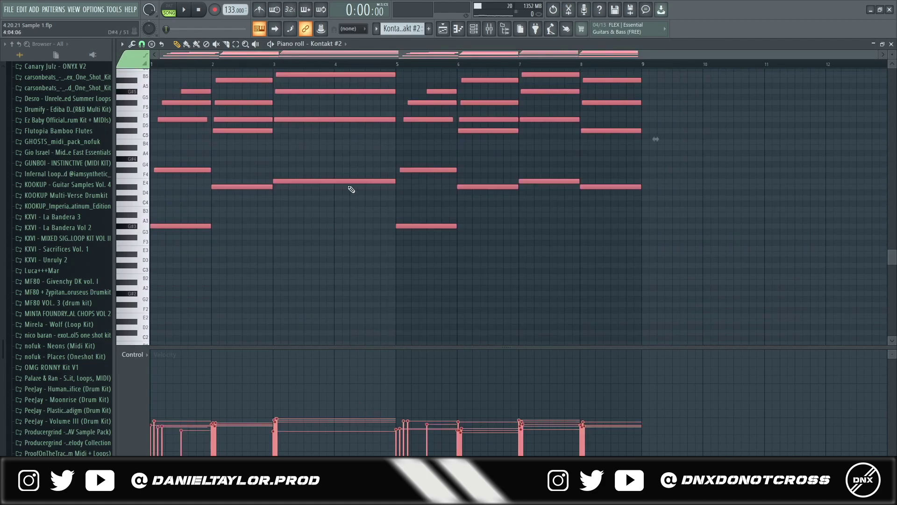
drag(401, 69, 164, 68)
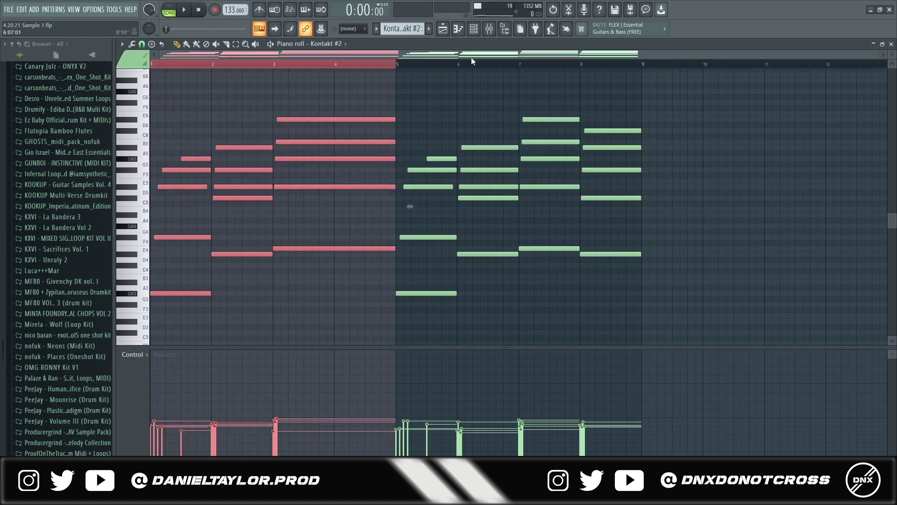
click(391, 65)
drag(290, 77, 378, 311)
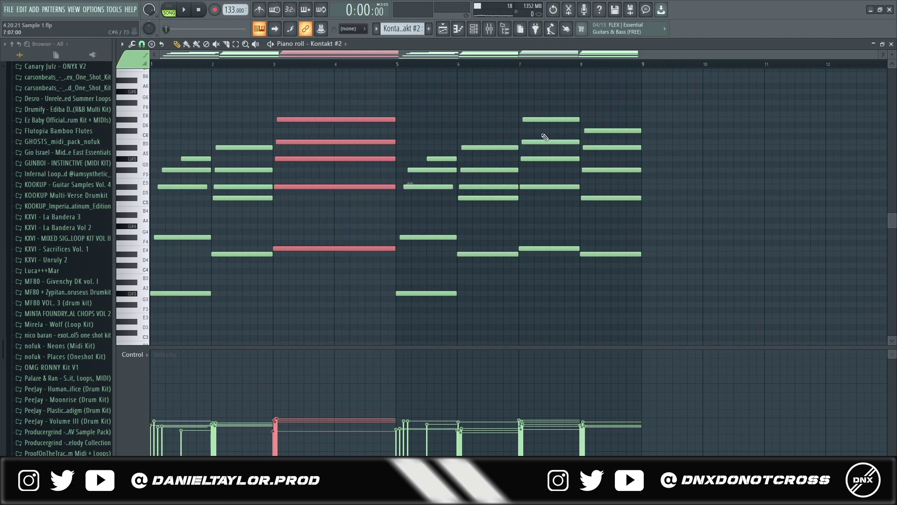
drag(610, 116, 634, 301)
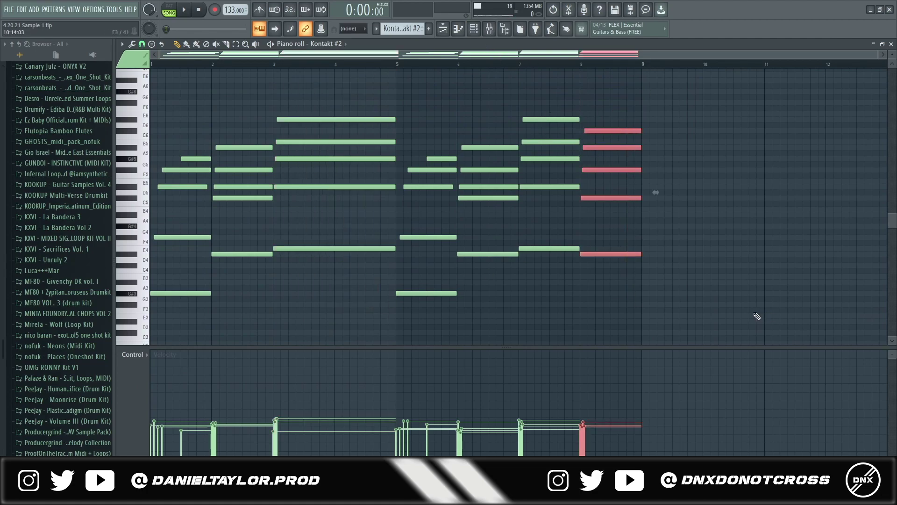
ctrl+click(778, 147)
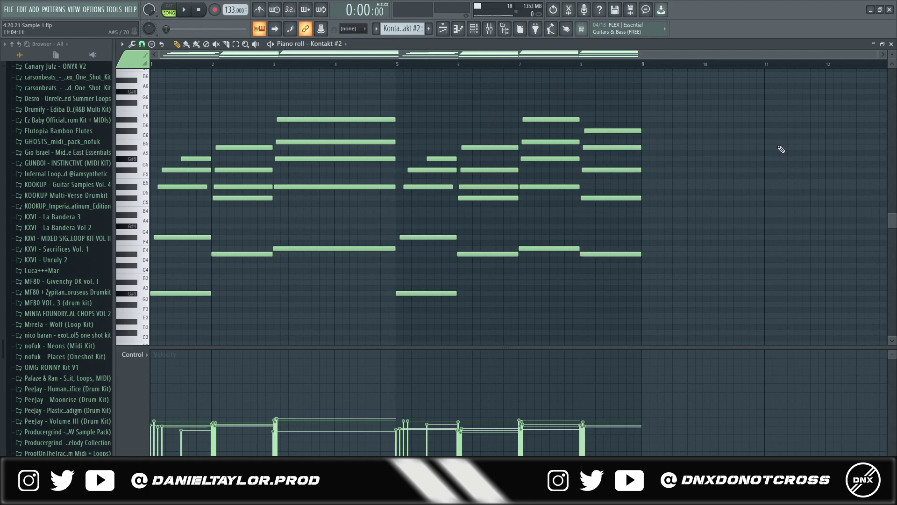
drag(747, 95, 190, 341)
Examine the first Fruity parametric EQ 2 and the Kramer Tape Stereo on mixer Insert 1
click(490, 29)
click(853, 76)
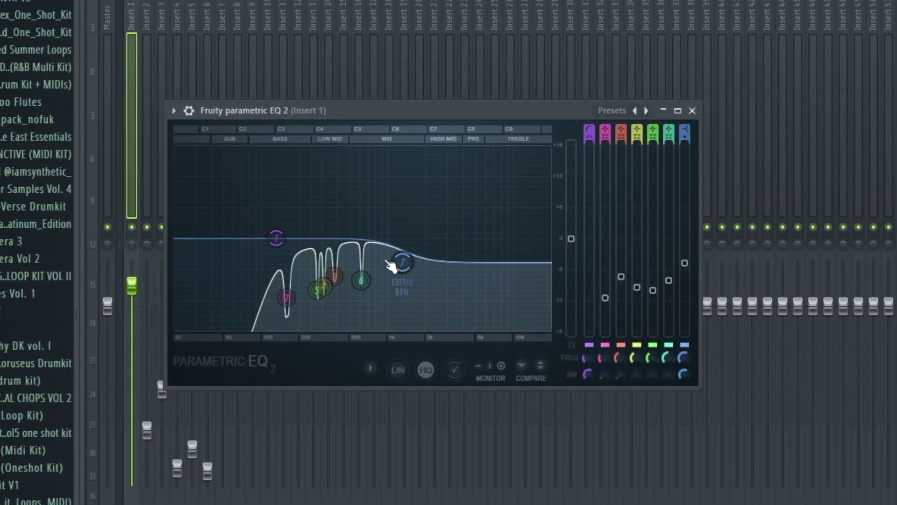
click(856, 91)
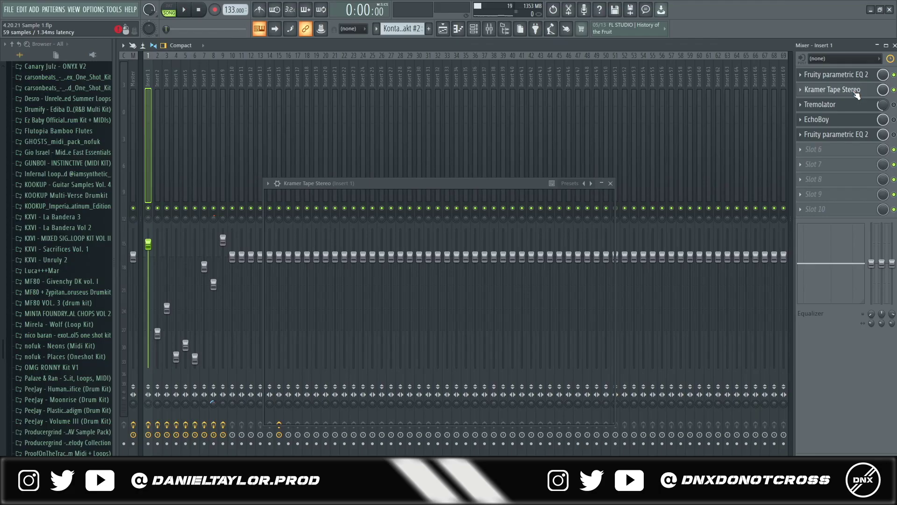
click(604, 183)
click(850, 90)
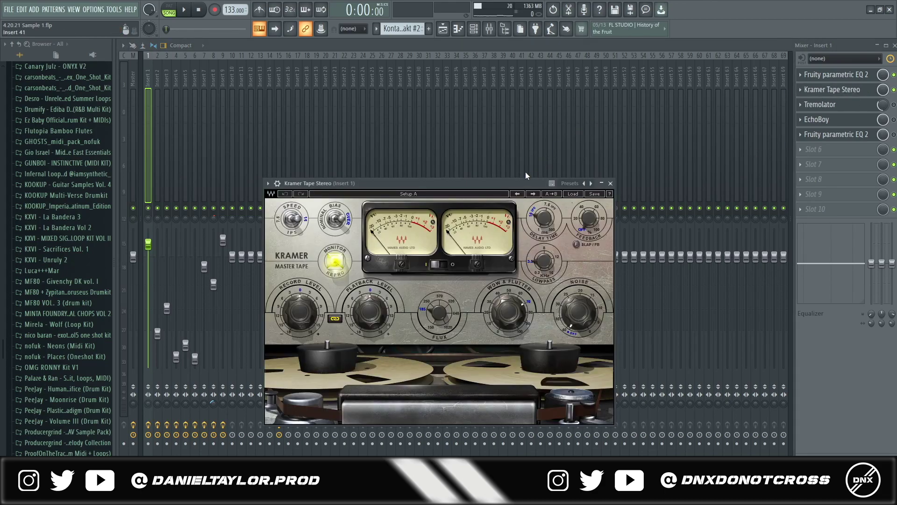
drag(525, 183, 529, 149)
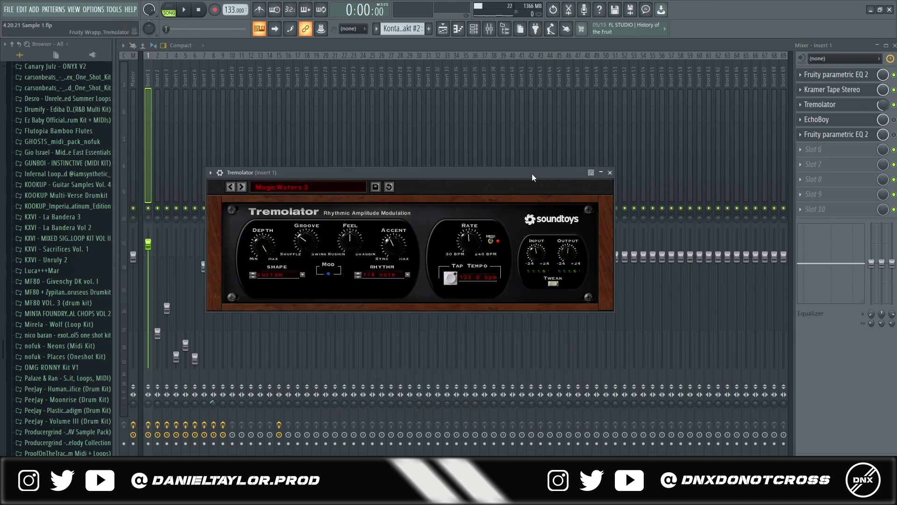
Examine the Tremolator, EchoBoy and second Fruity parametric EQ 2 on mixer Insert 1
drag(532, 173, 510, 137)
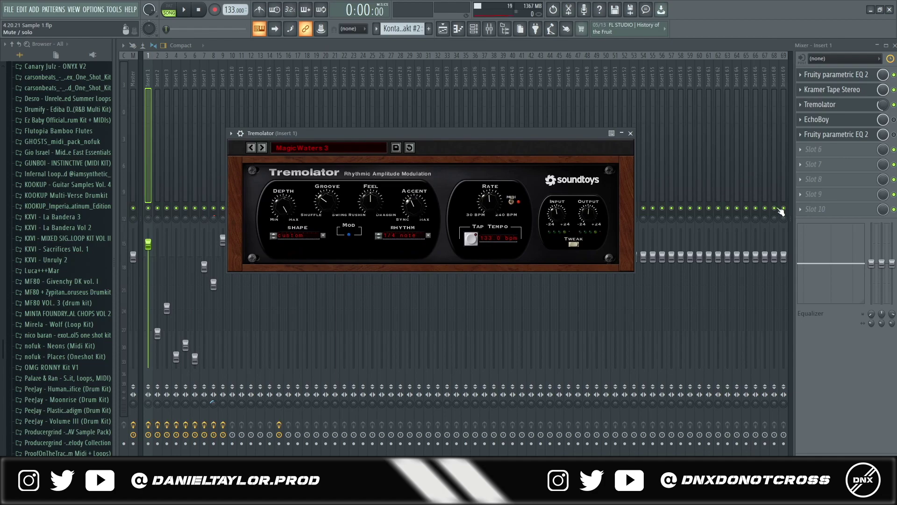
click(817, 119)
drag(401, 164, 446, 142)
click(834, 135)
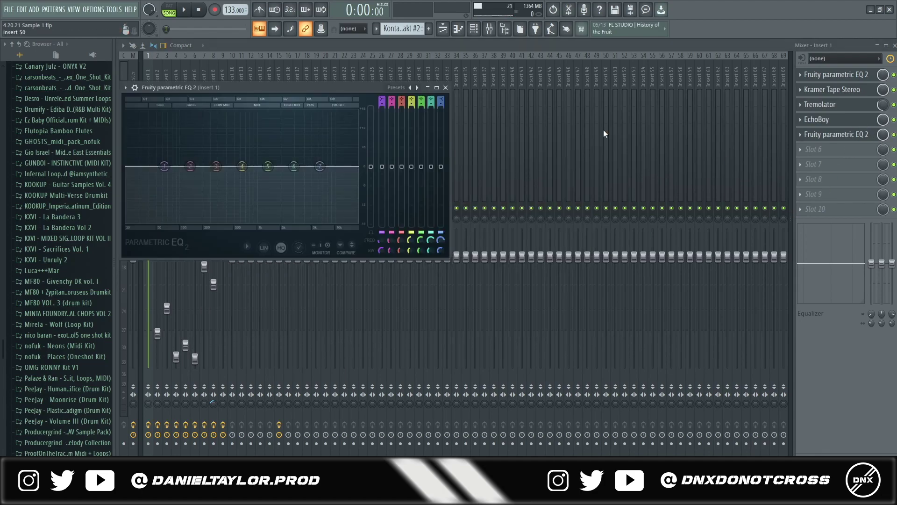
drag(367, 88, 566, 103)
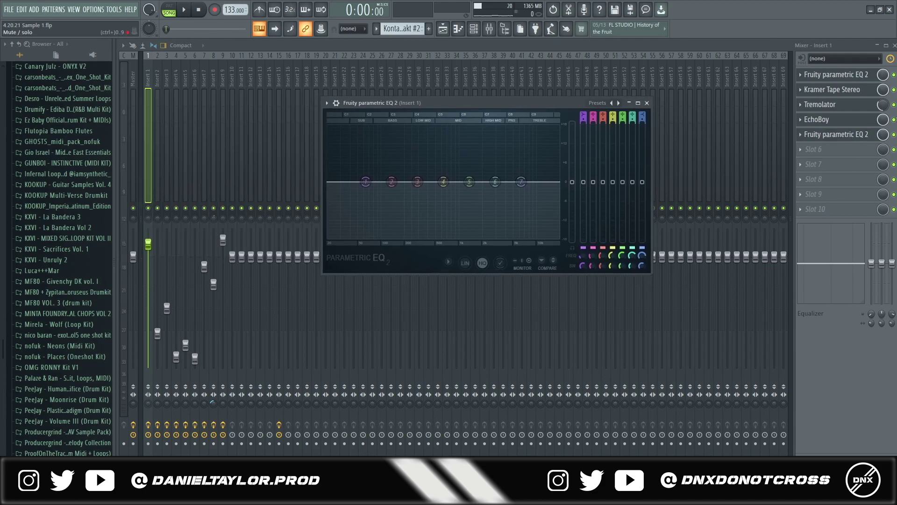
click(810, 136)
click(817, 154)
key(ctrl+z)
Reopen the Kontakt #2 piano roll and play the chord progression
click(474, 29)
click(392, 125)
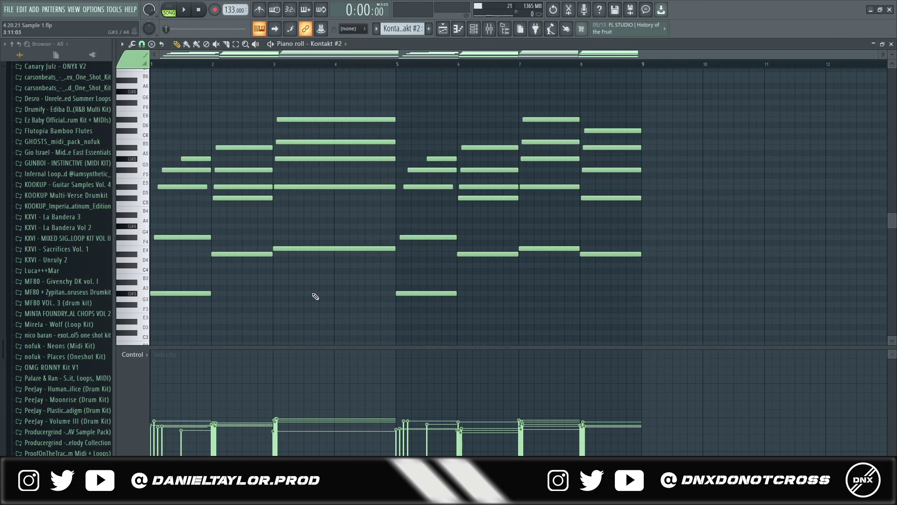
key(space)
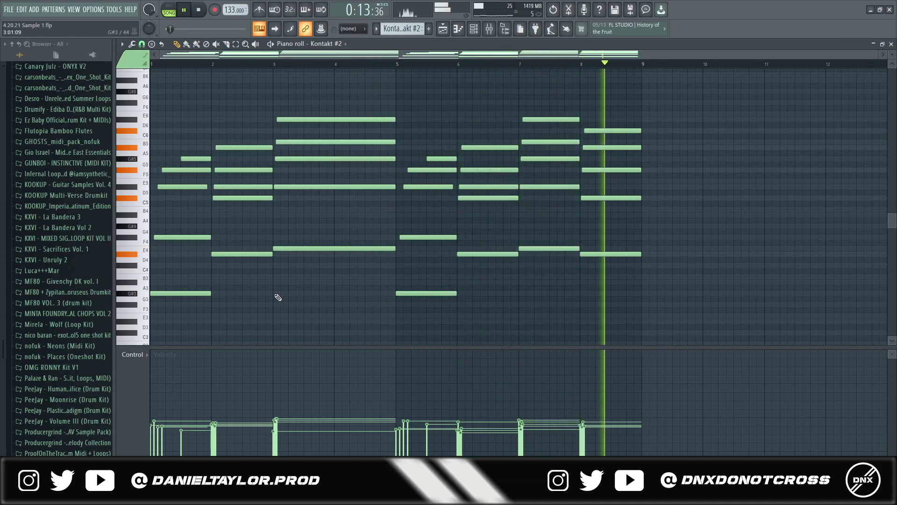
key(space)
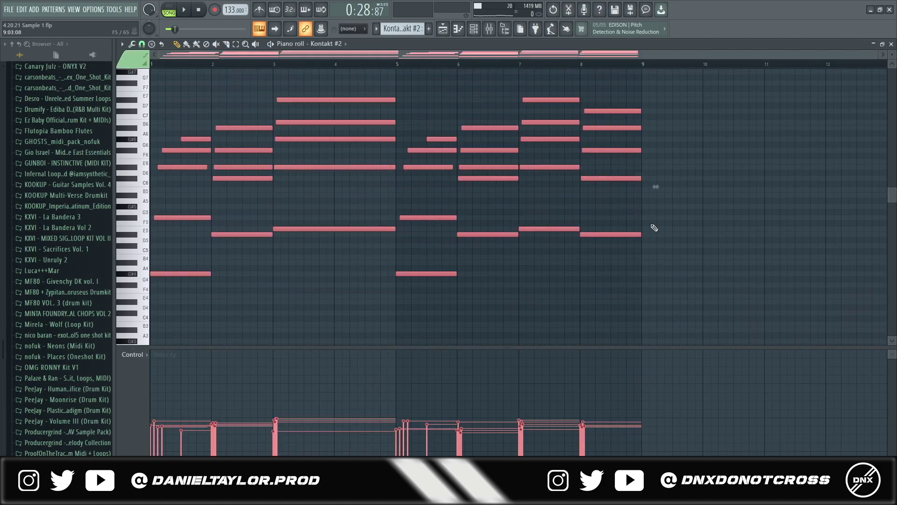
Flip the selected Kontakt #2 chord notes horizontally and check the reversed progression in pattern playback mode
key(alt+y)
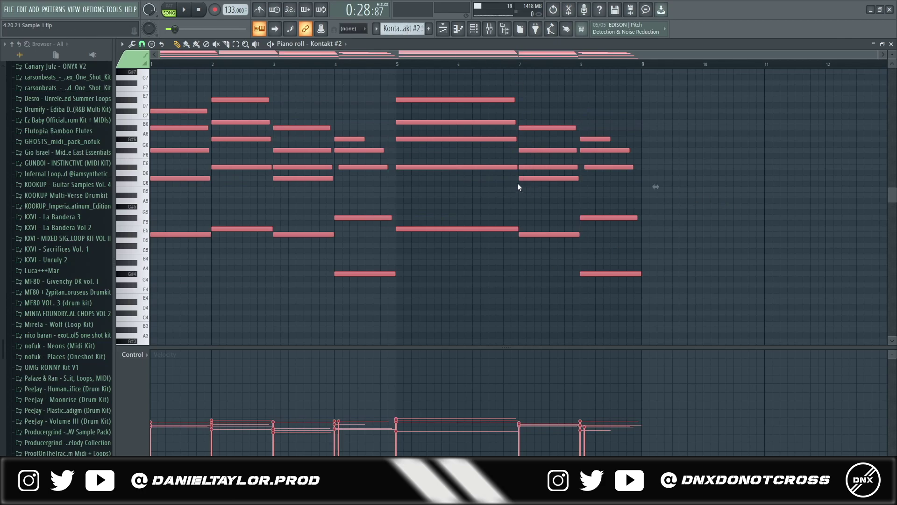
key(l)
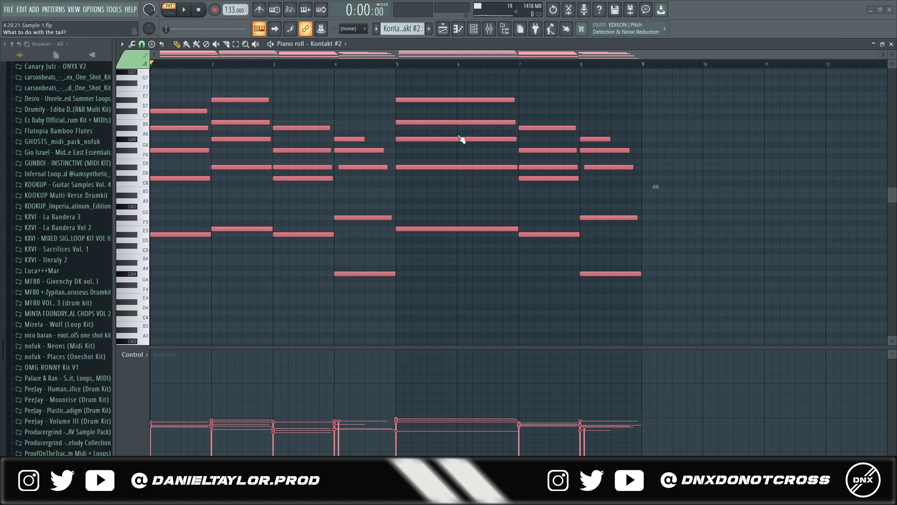
key(l)
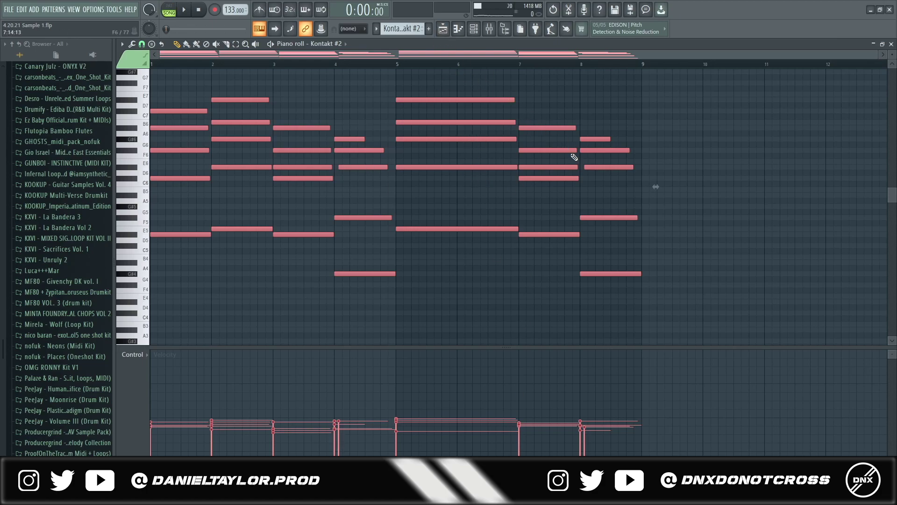
Lower the Kontakt #2 notes by one octave and flip them back to their original order
key(ctrl+Down)
key(alt+y)
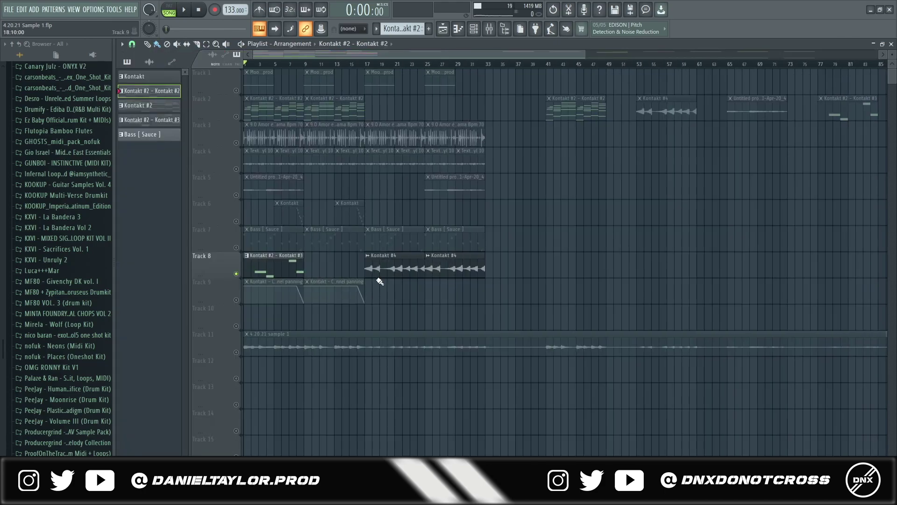
Examine the Kontakt #4 audio clip's sample settings and the EQ, ValhallaUberMod and ValhallaVintageVerb effects on Insert 9
double_click(381, 268)
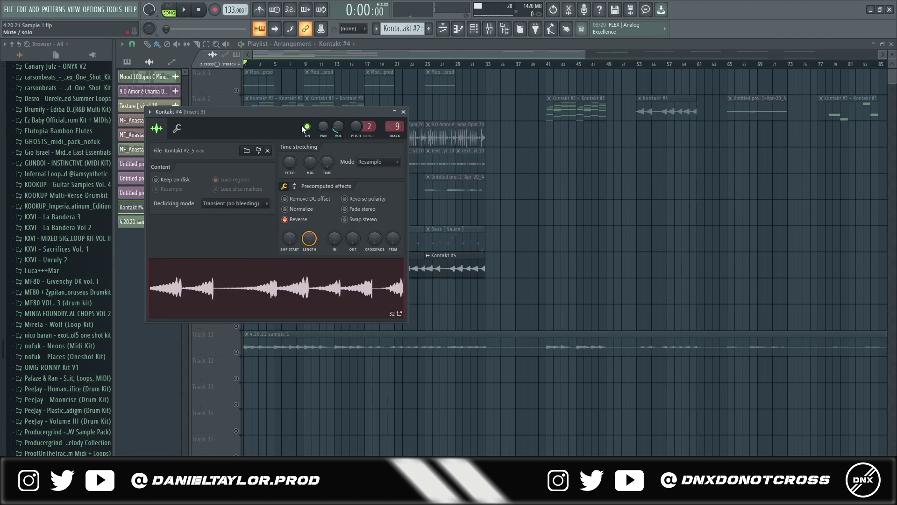
key(F9)
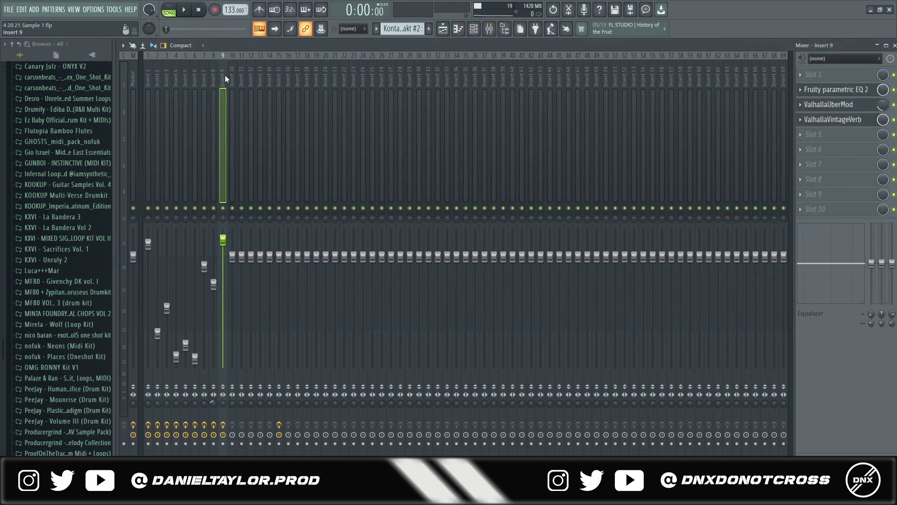
click(836, 90)
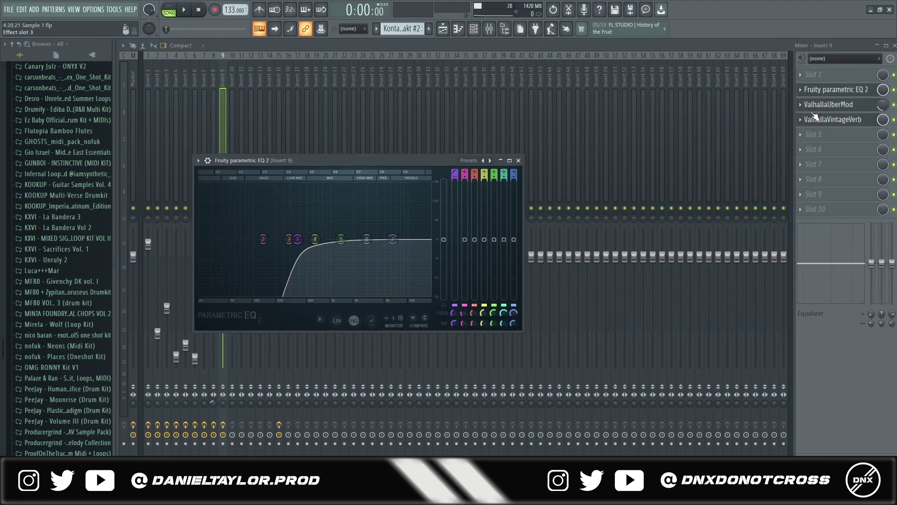
click(866, 109)
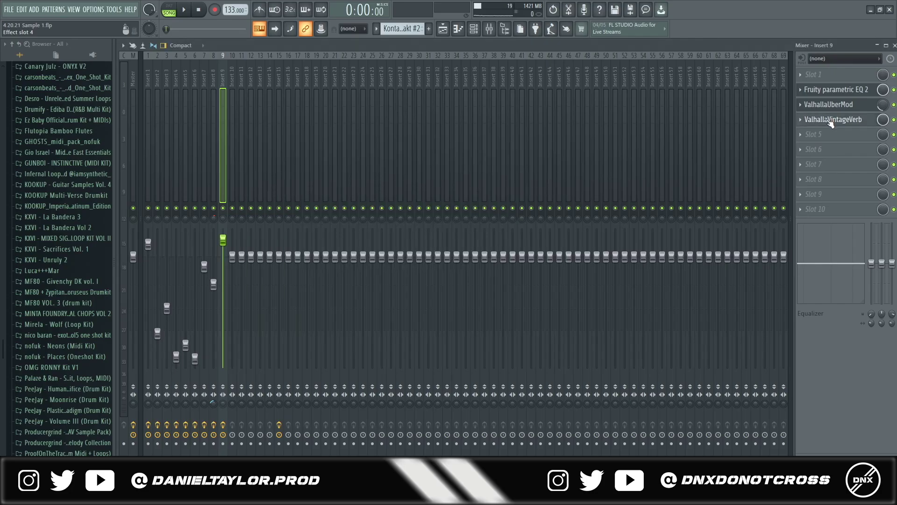
click(832, 119)
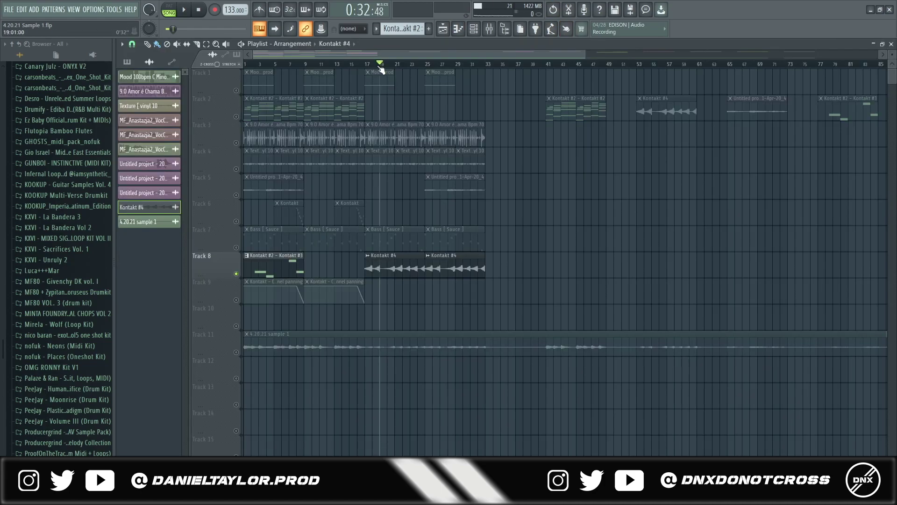
Play the arrangement from bar 17 and compare the Kontakt #2 chord clips with the reversed Kontakt #4 clips on Track 8
drag(381, 69, 368, 69)
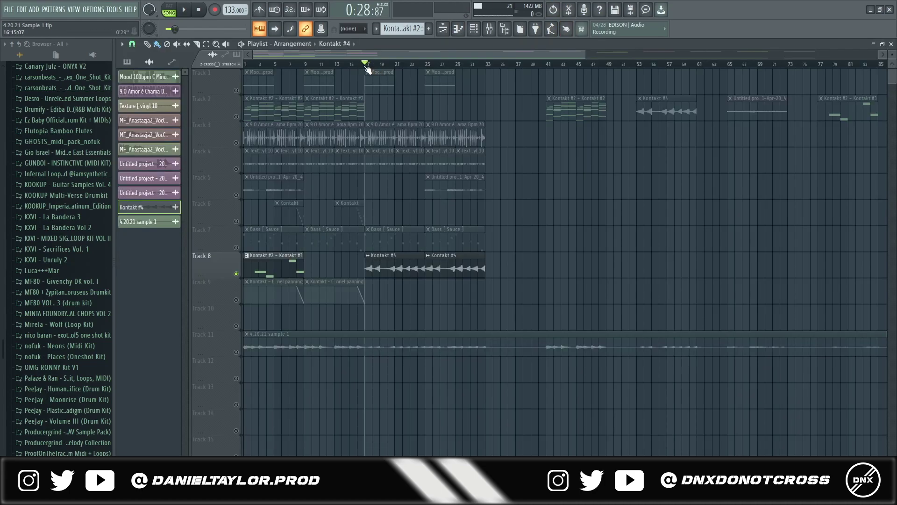
key(space)
drag(392, 104, 193, 109)
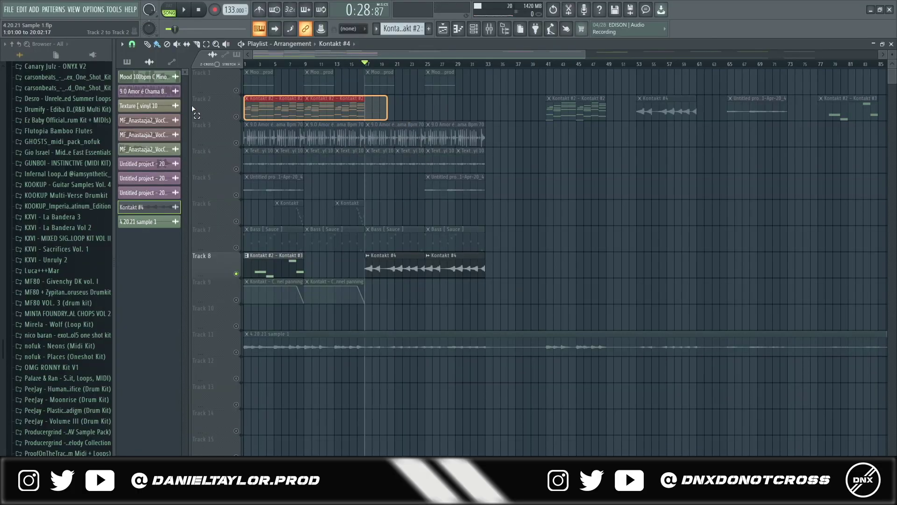
drag(345, 252, 505, 265)
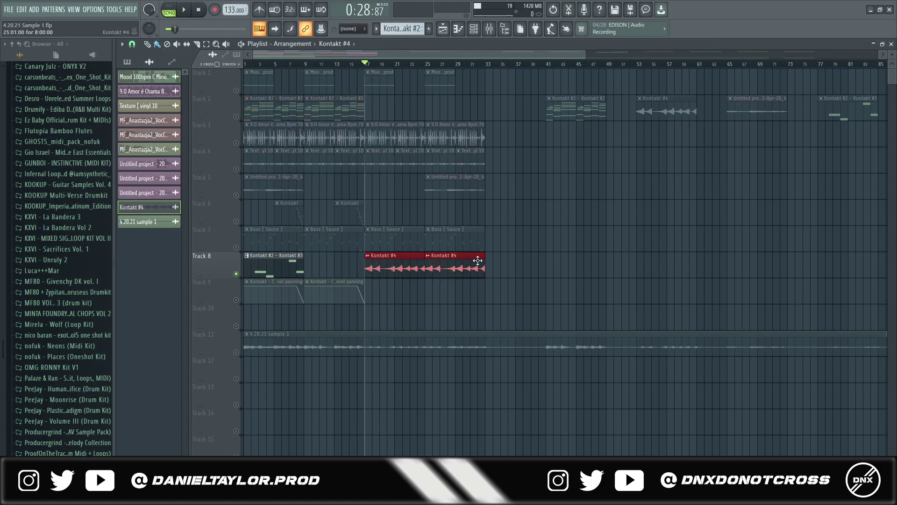
drag(349, 267, 519, 276)
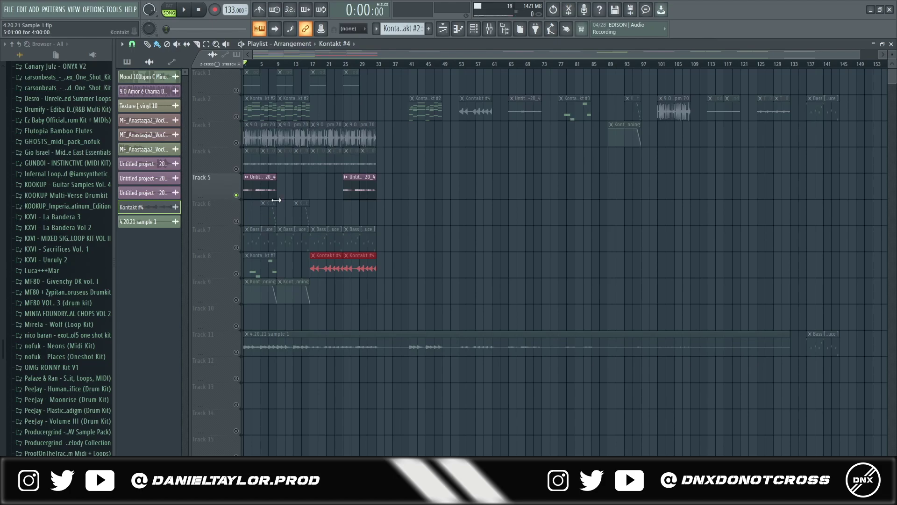
Select the first Untitled project clip on Track 5 and examine the Fruity parametric EQ 2 and Little AlterBoy effects on Insert 5
scroll(277, 200, up, 4)
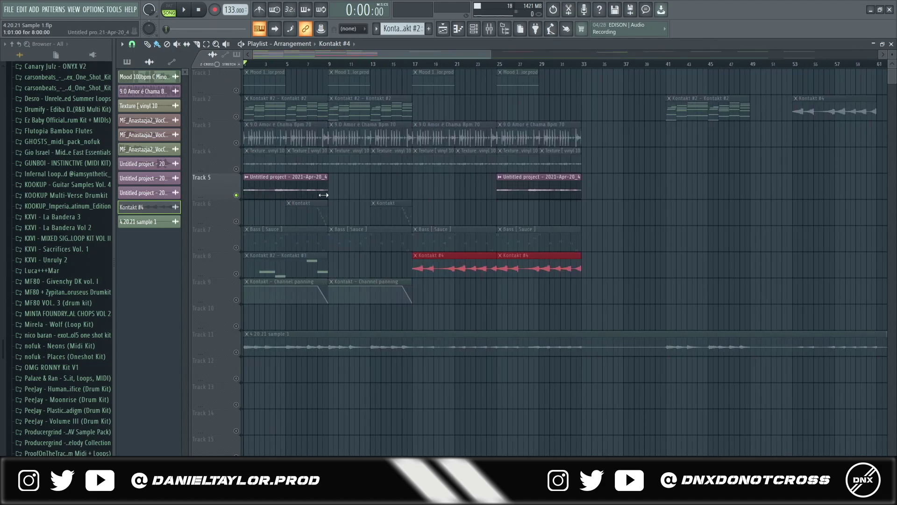
drag(353, 189, 237, 196)
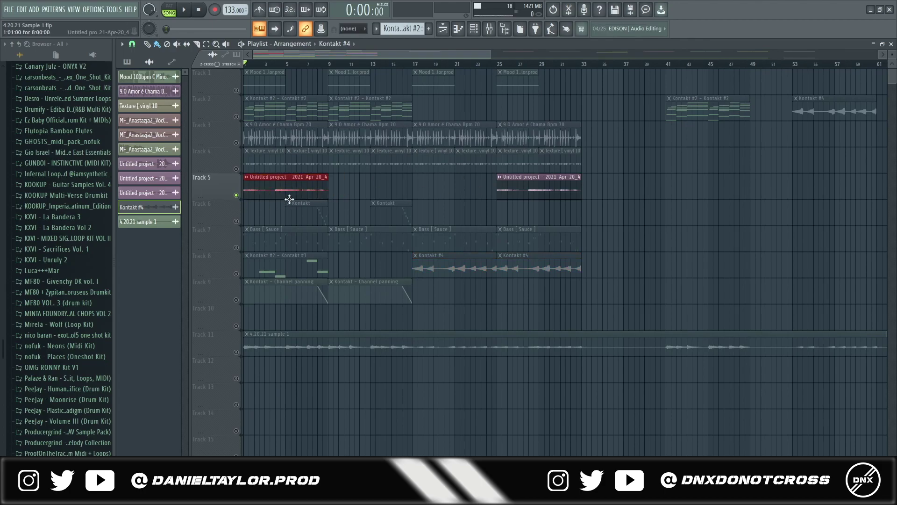
click(474, 29)
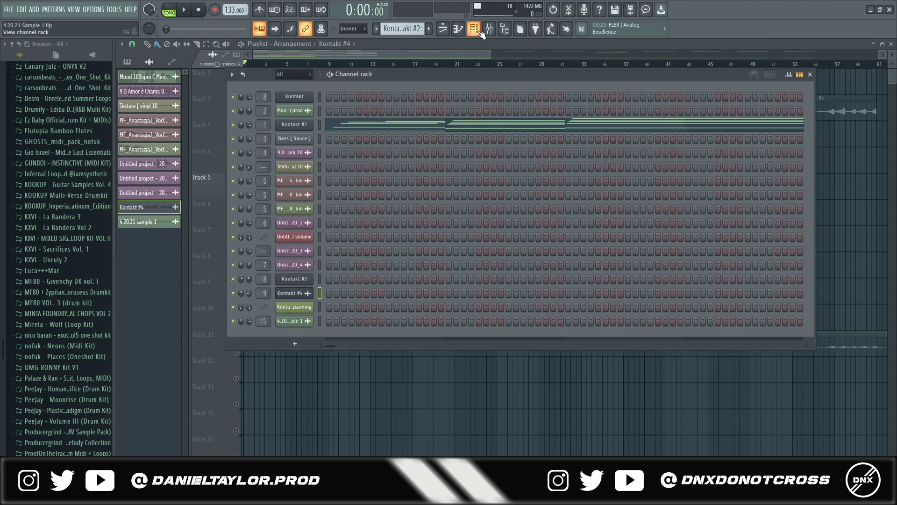
click(490, 30)
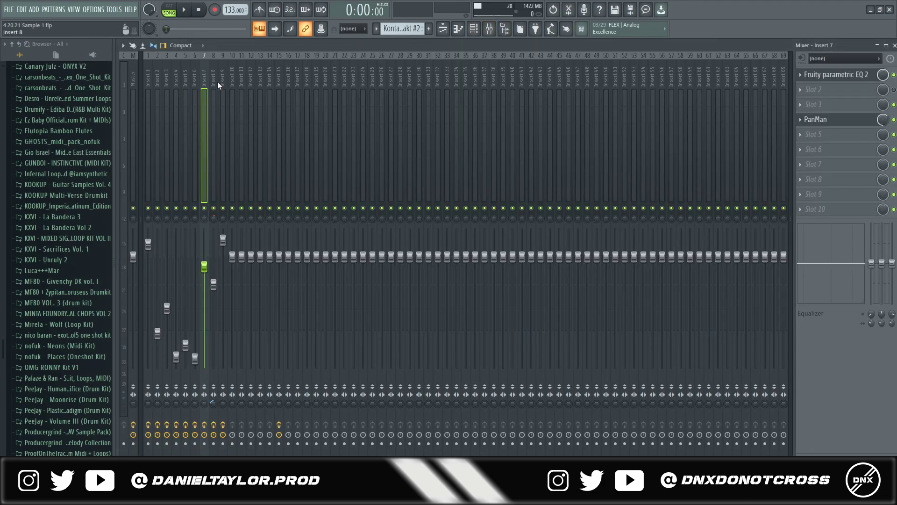
click(187, 76)
click(870, 75)
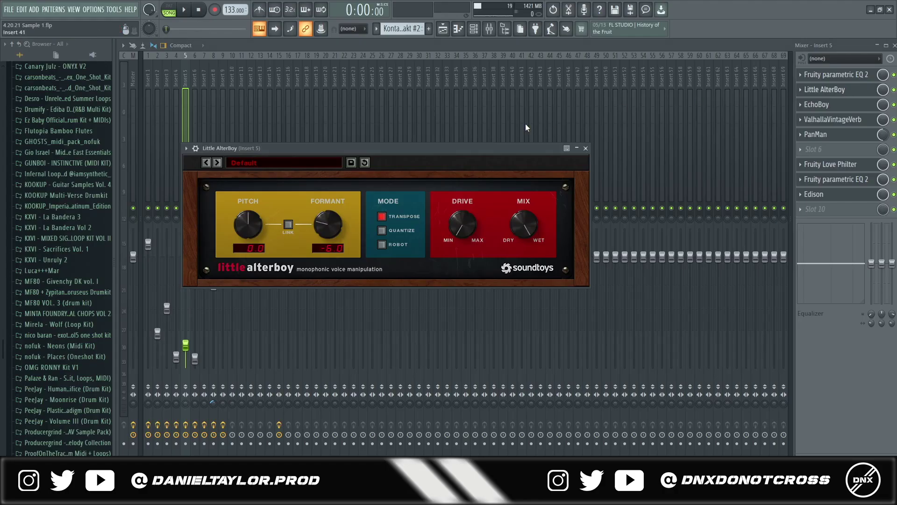
drag(444, 151, 541, 135)
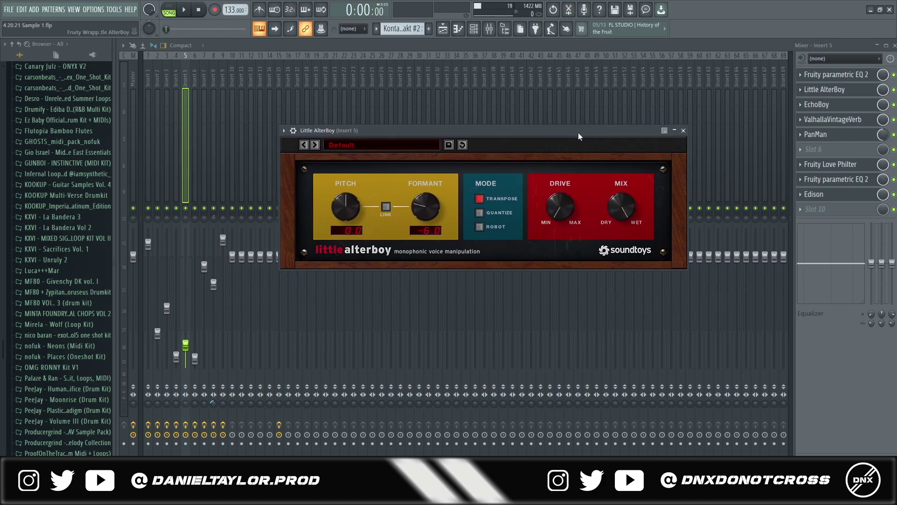
drag(482, 133, 484, 122)
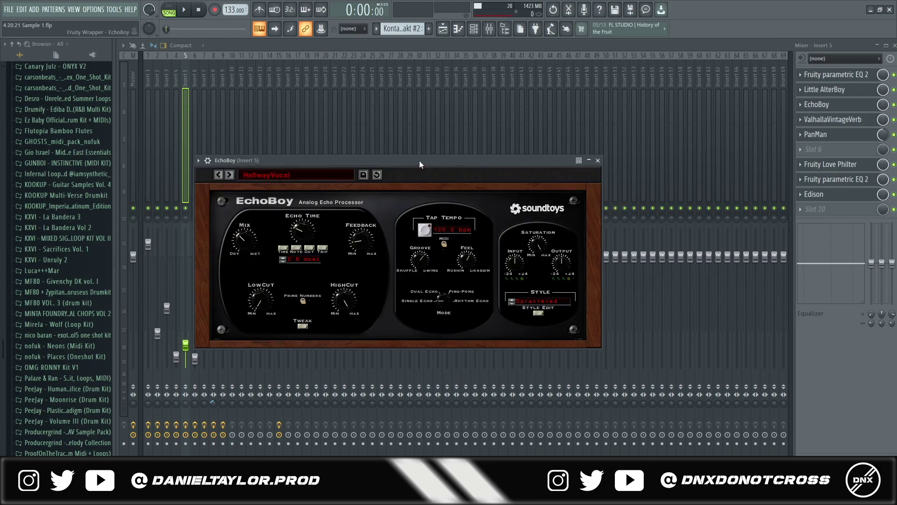
Inspect the EchoBoy, ValhallaVintageVerb, PanMan, Fruity Love Philter and second Fruity parametric EQ 2 settings on Insert 5
drag(419, 161, 491, 120)
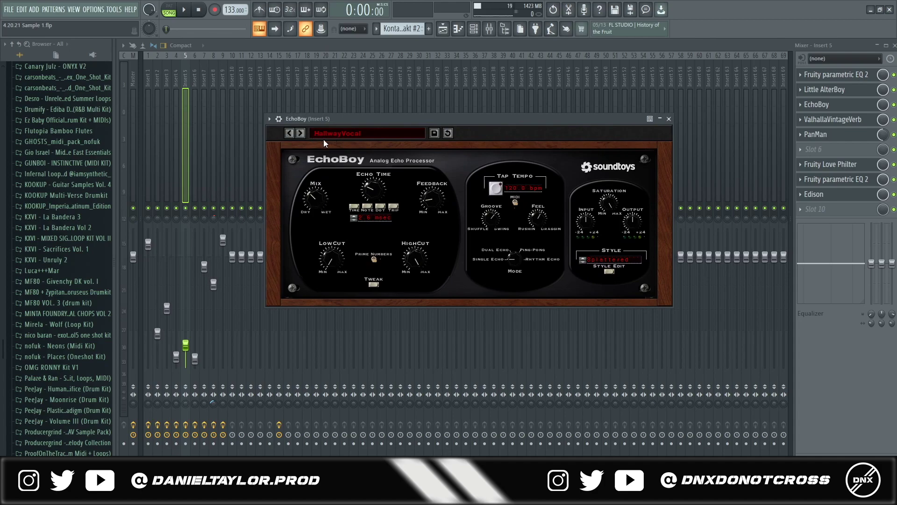
click(833, 119)
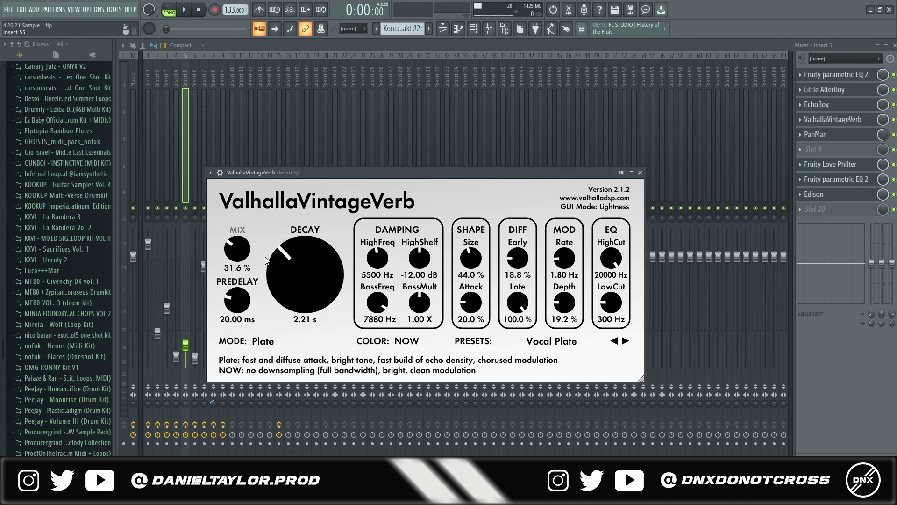
click(815, 134)
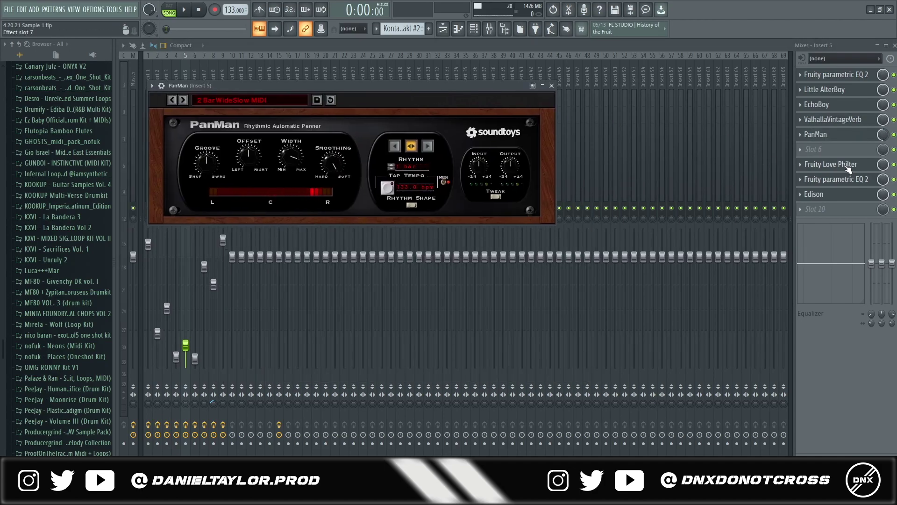
click(846, 165)
drag(384, 113, 561, 110)
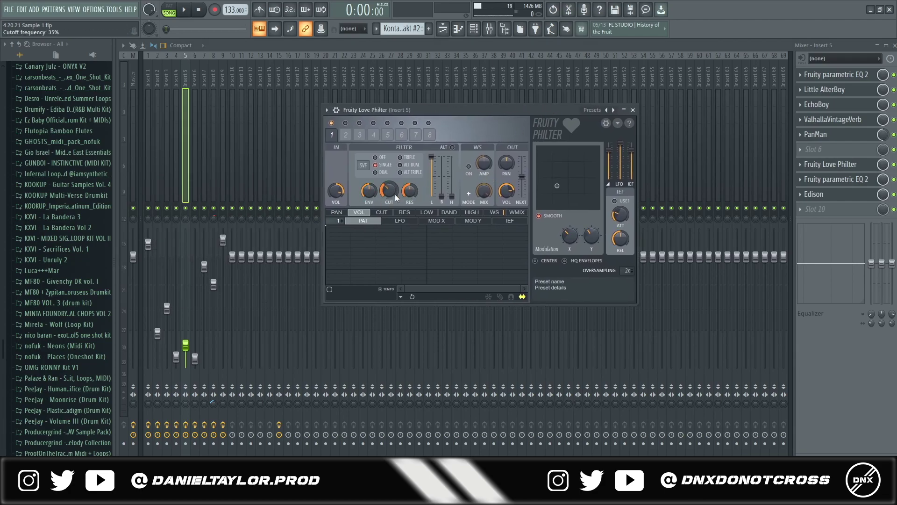
click(837, 179)
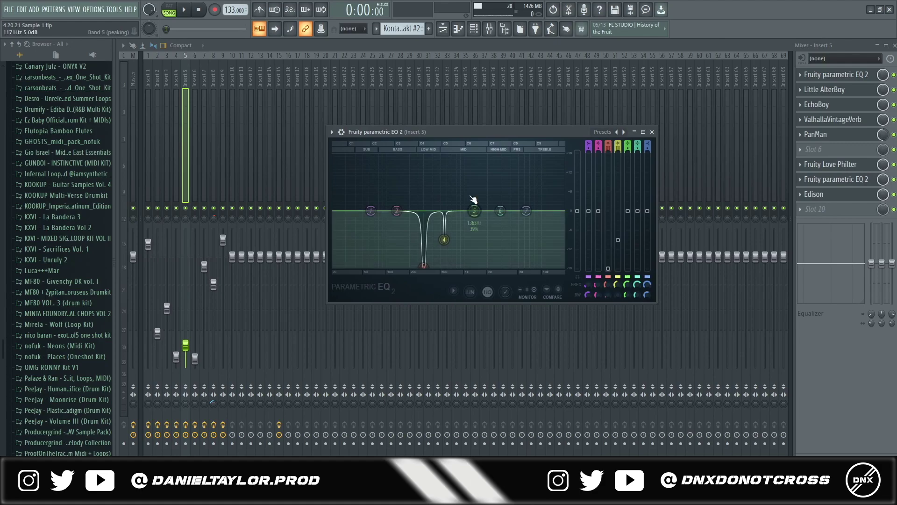
click(532, 102)
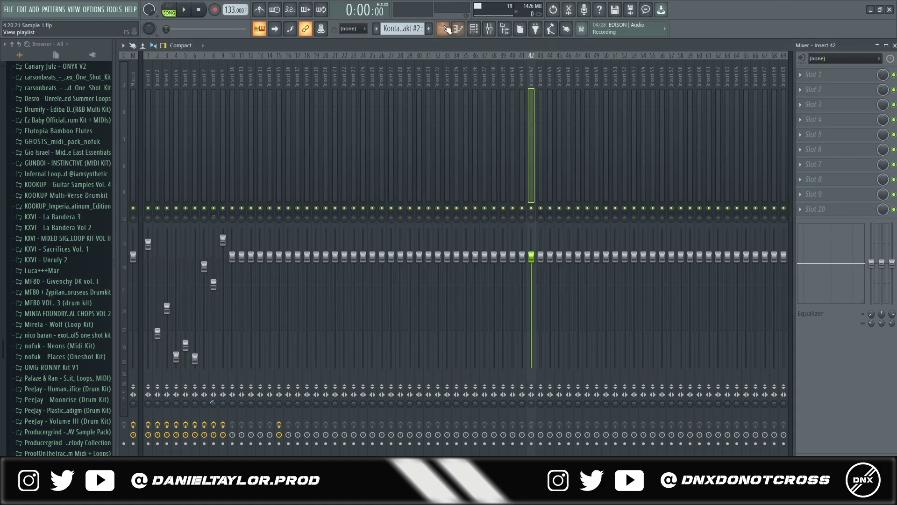
Check the Track 5 clip's sample settings and review the PanMan and Fruity parametric EQ 2 effects on Insert 7
click(443, 28)
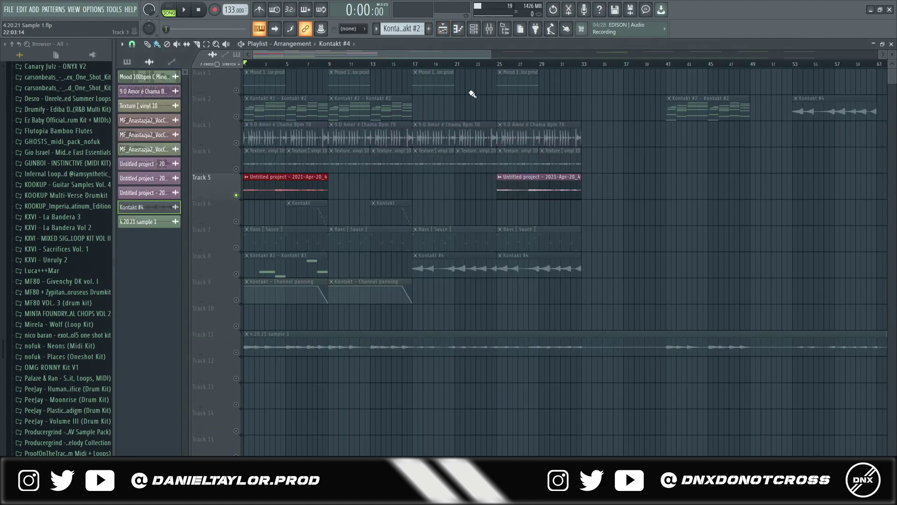
double_click(511, 180)
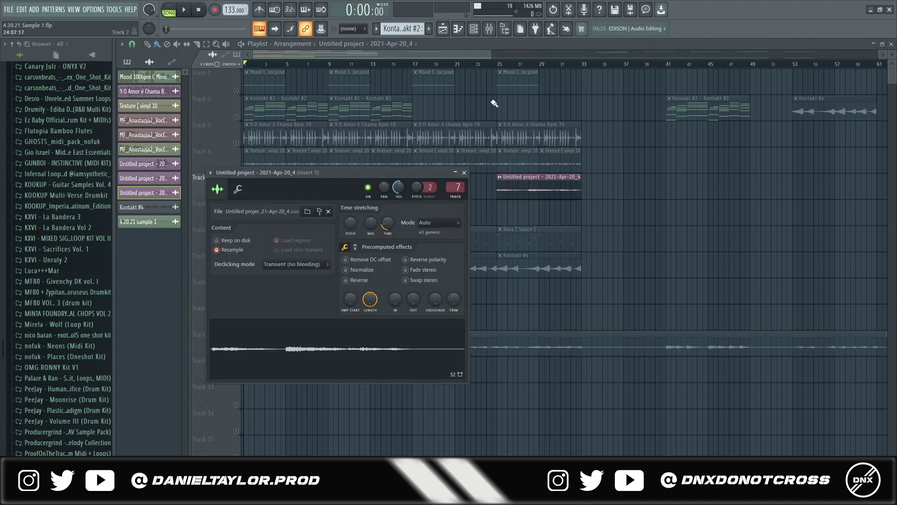
click(476, 29)
click(489, 29)
click(817, 120)
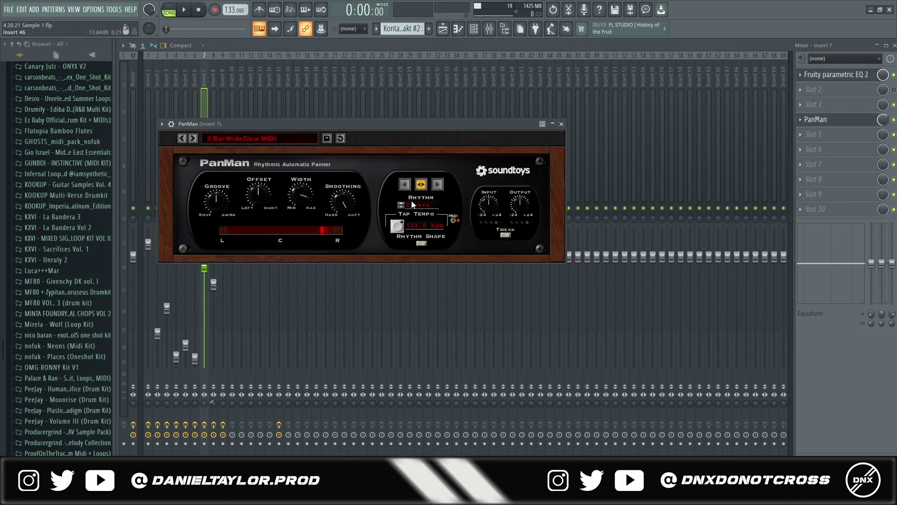
click(862, 75)
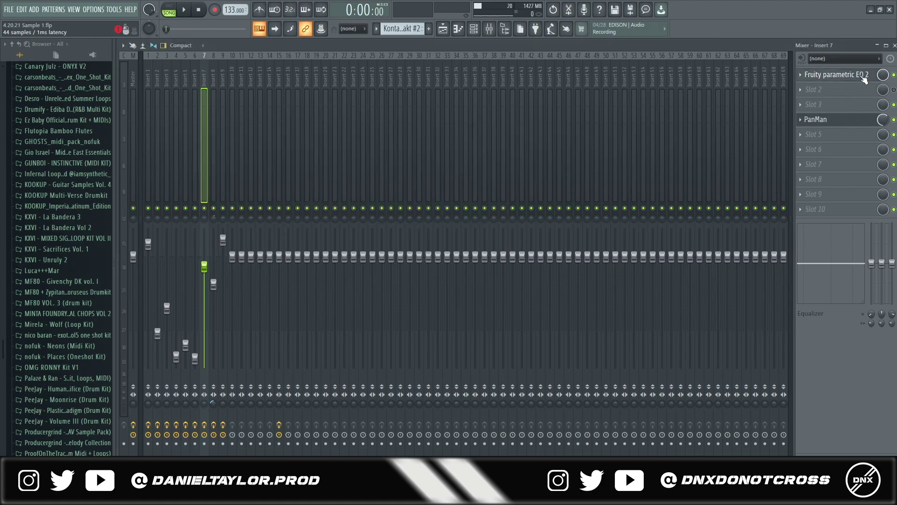
drag(336, 91, 509, 108)
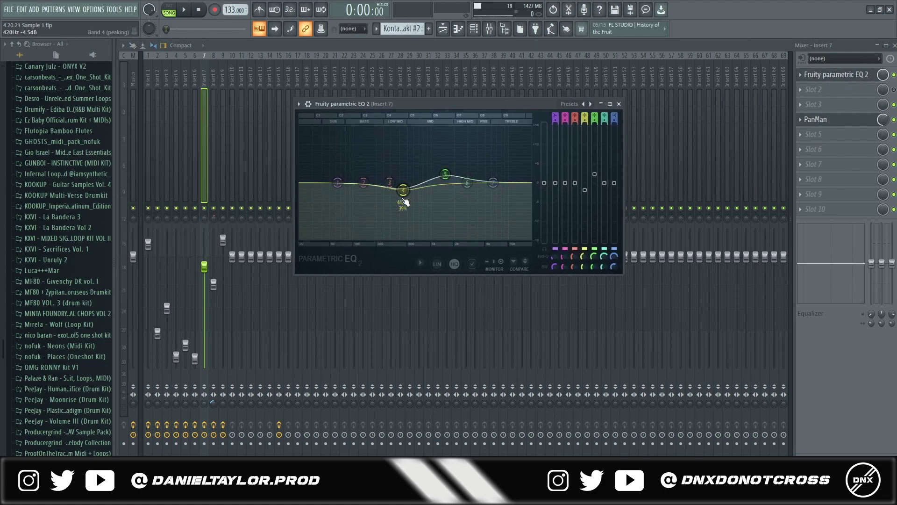
Bring up the Kontakt channel routed to Insert 8 and locate its clips on Track 6 of the playlist
key(F5)
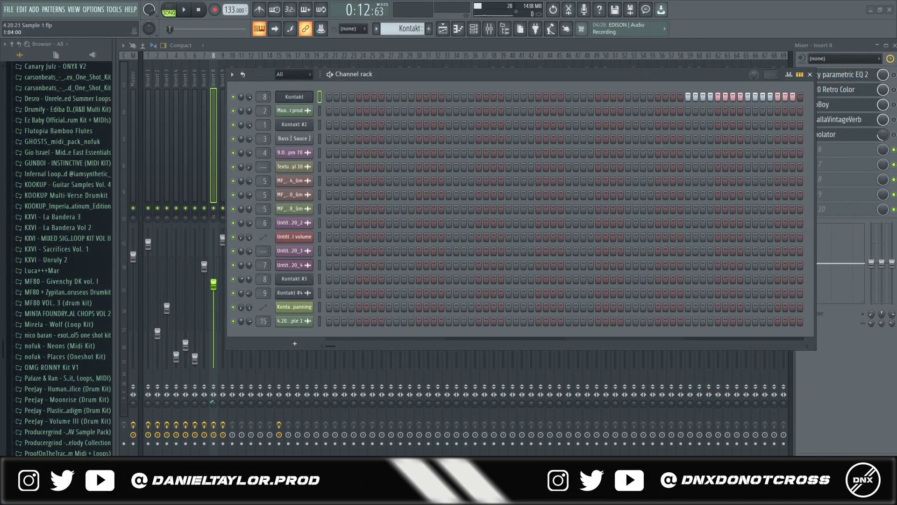
key(F6)
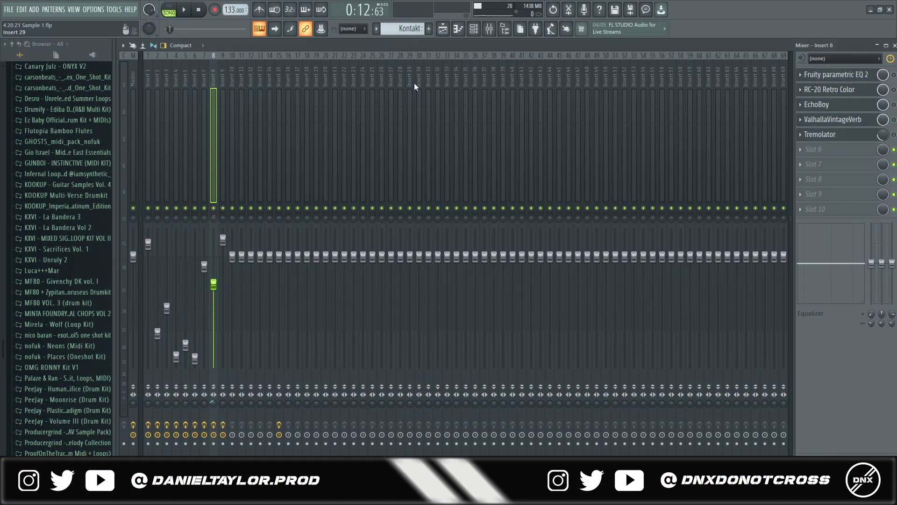
click(473, 30)
click(292, 96)
scroll(515, 279, up, 1)
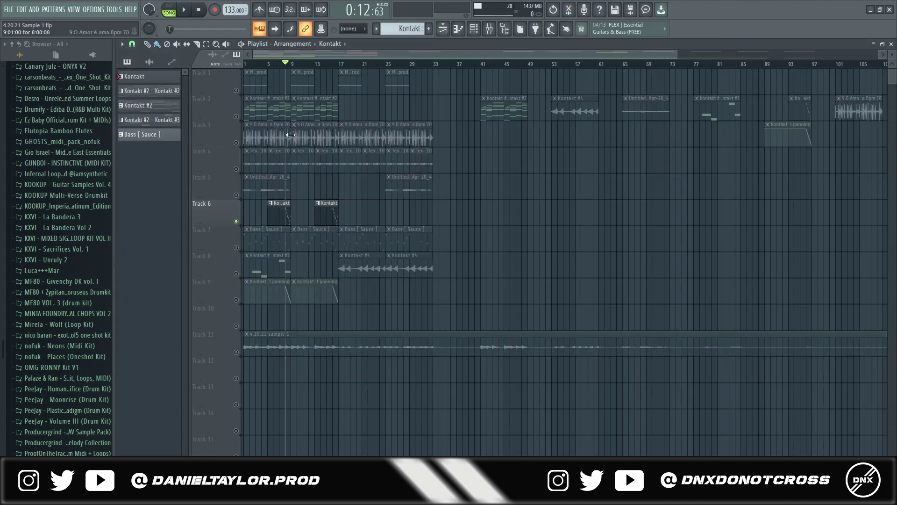
click(267, 64)
Examine the descending Kontakt notes in bar 4 of the piano roll, selecting the whole run and the final note
drag(273, 72, 289, 120)
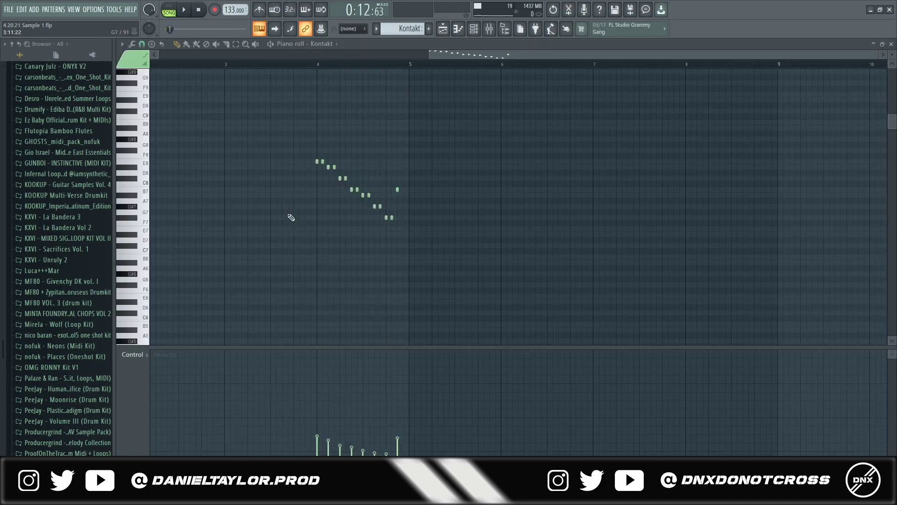
scroll(414, 160, left, 2)
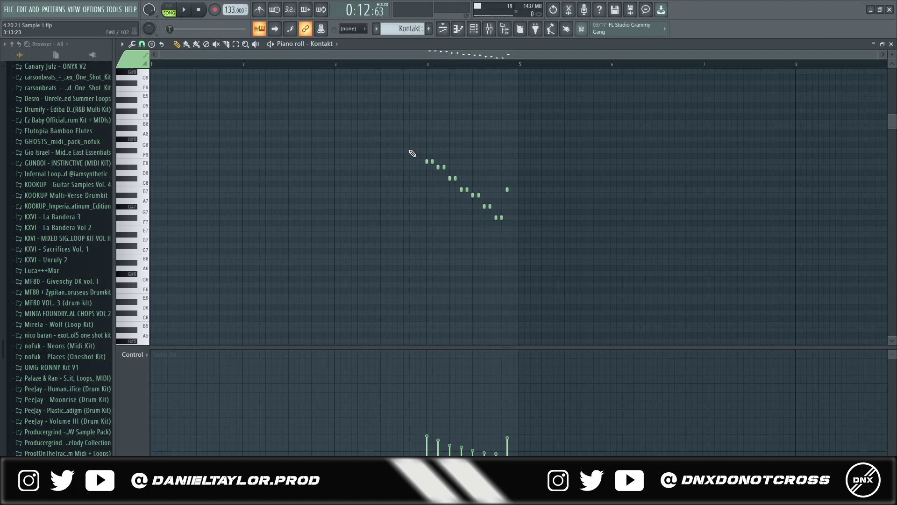
drag(391, 93, 589, 248)
scroll(450, 249, up, 3)
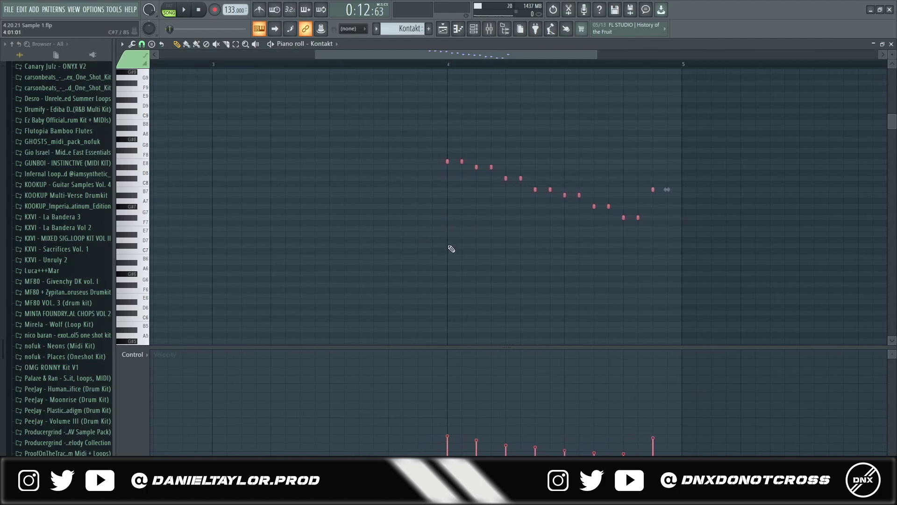
scroll(453, 248, down, 3)
drag(391, 109, 541, 236)
drag(504, 176, 565, 212)
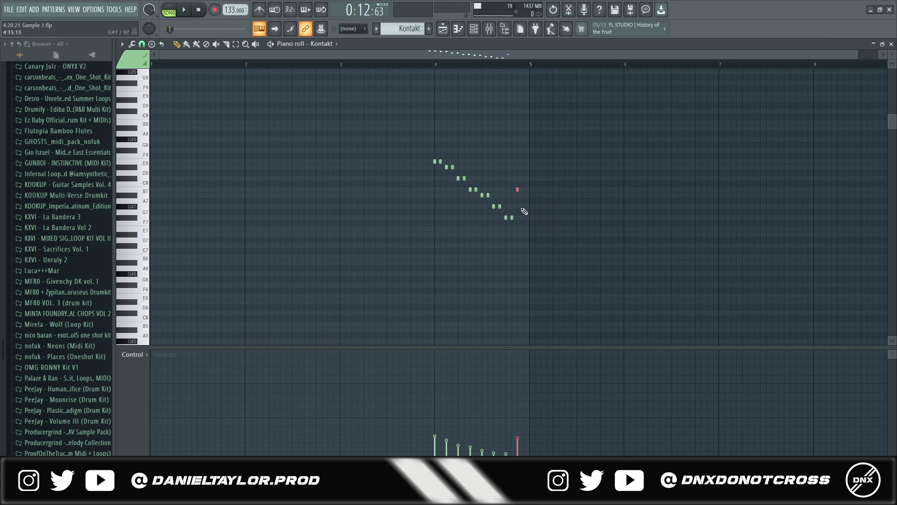
Enable Fruity parametric EQ 2, RC-20 Retro Color, EchoBoy and ValhallaVintageVerb on Insert 8, and review their settings along with Tremolator
key(F9)
click(866, 80)
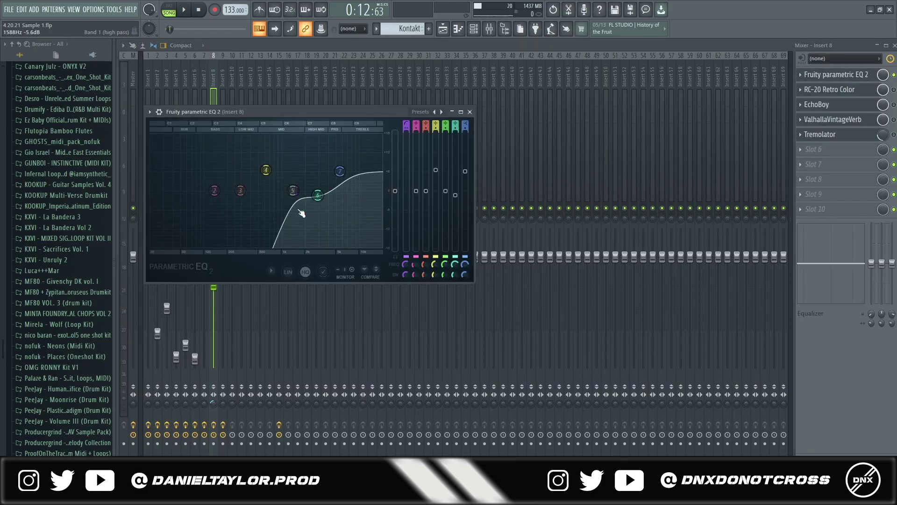
drag(329, 101, 475, 117)
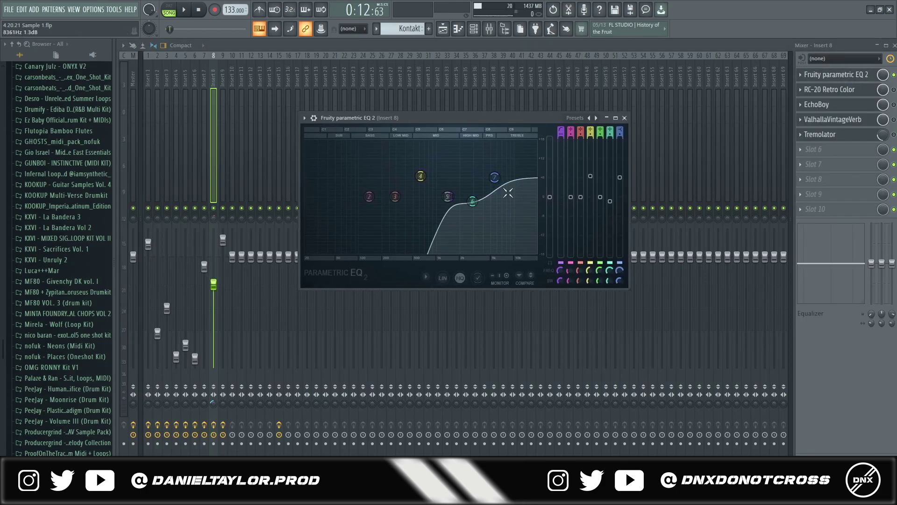
click(839, 89)
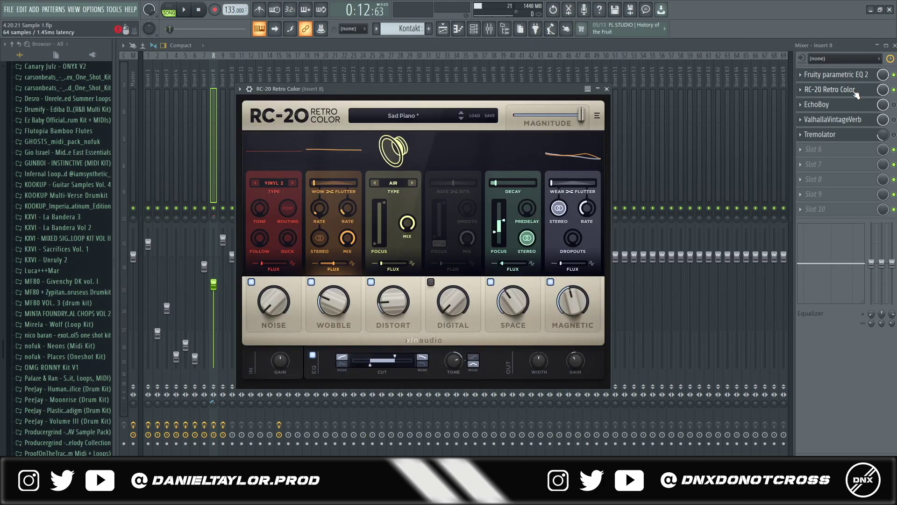
click(832, 104)
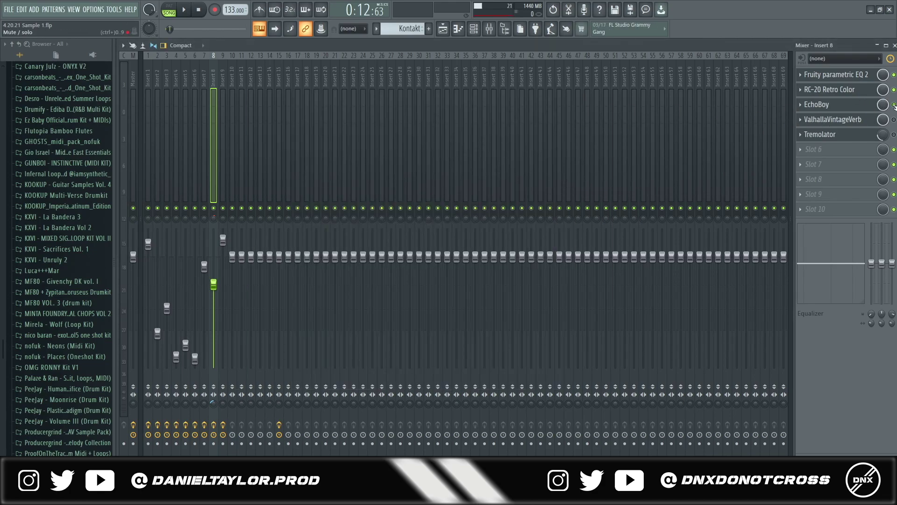
click(832, 119)
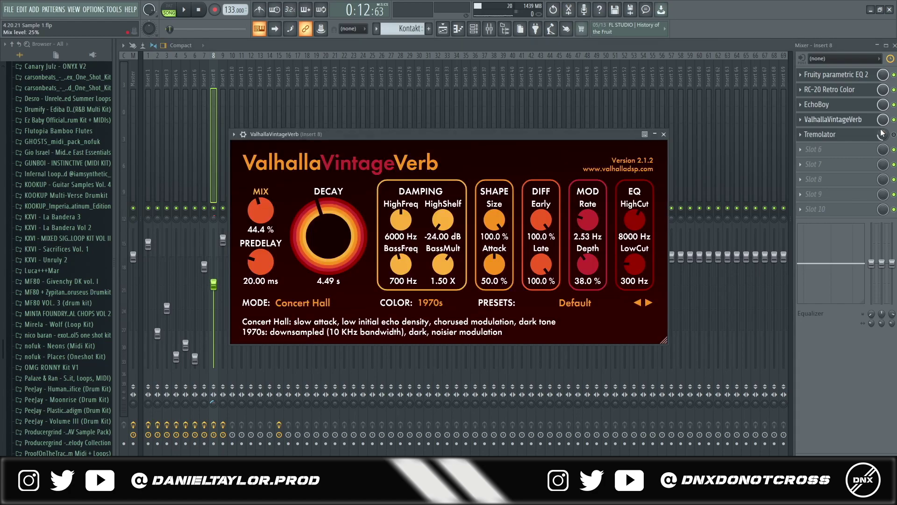
click(837, 134)
click(473, 29)
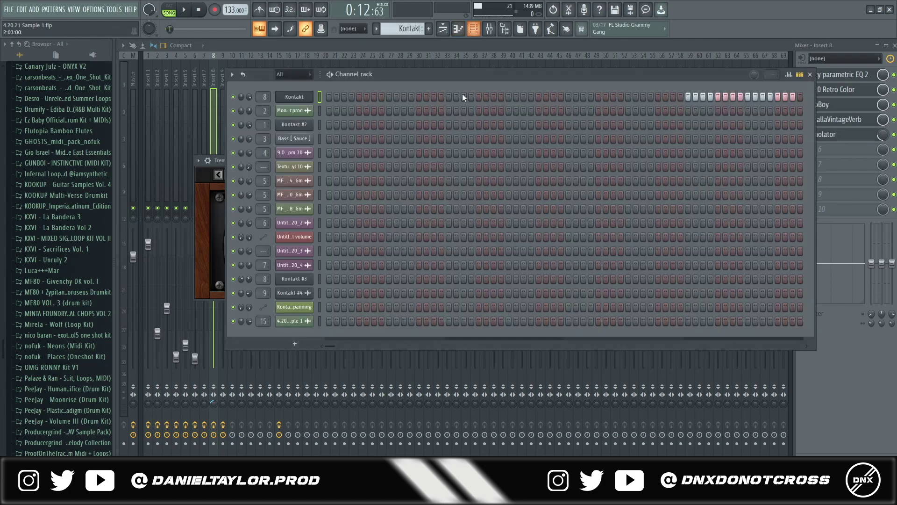
Play the descending Kontakt melody from its piano roll, stop playback, and return to the playlist
click(334, 97)
key(space)
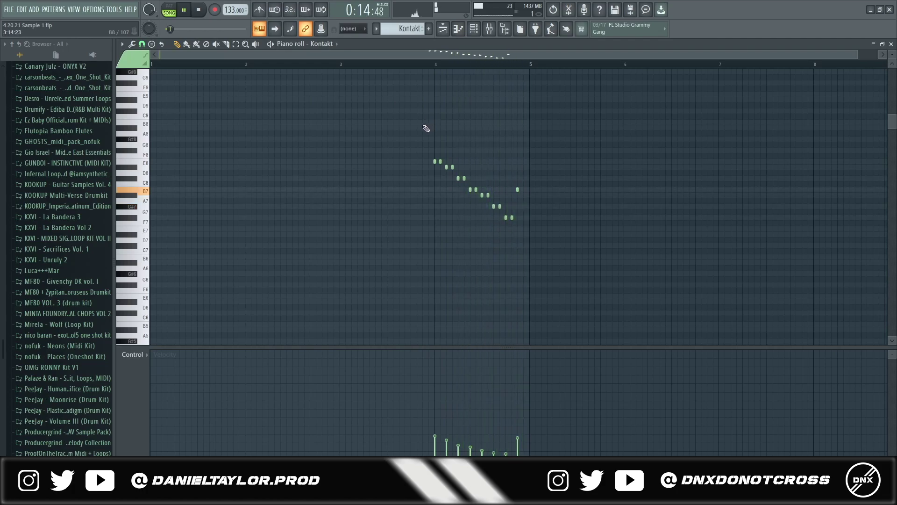
key(space)
click(443, 30)
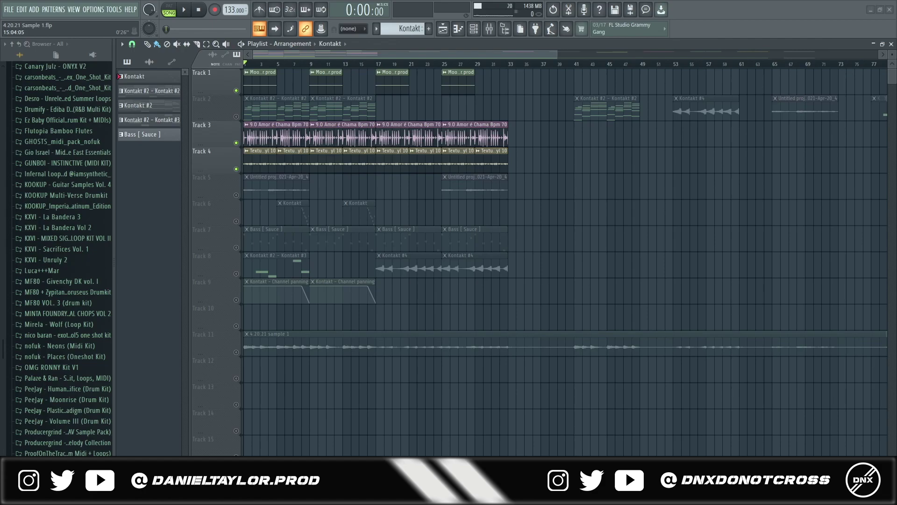
Isolate Track 3 in the playlist and check the sample settings of its "9.O Amor é Chama Bpm 70" clip
right_click(236, 90)
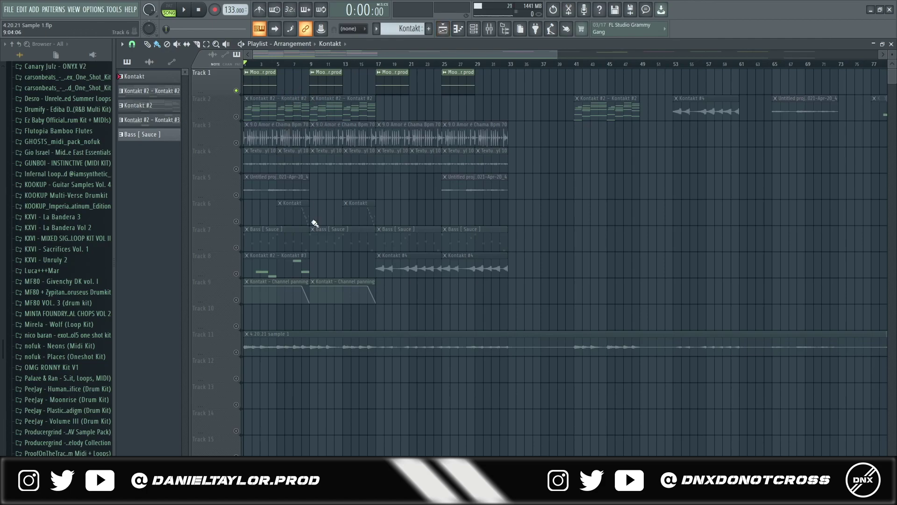
scroll(333, 277, down, 1)
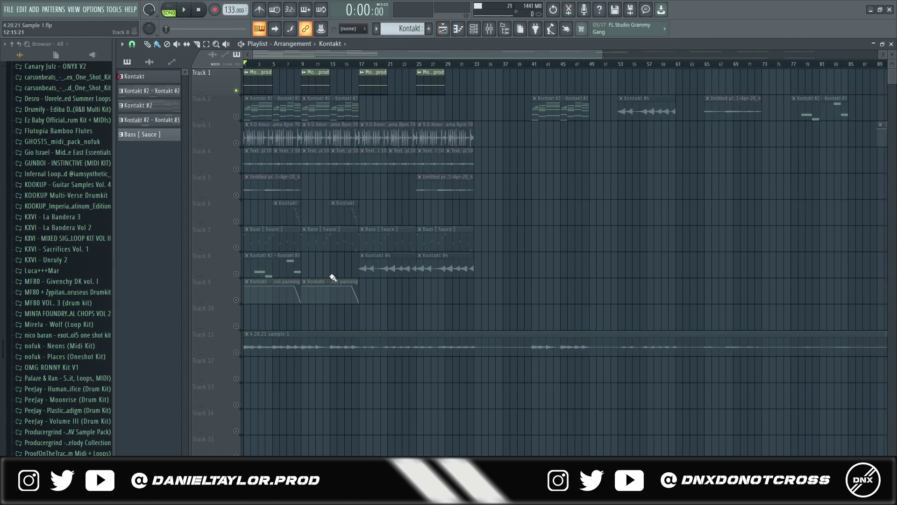
right_click(236, 142)
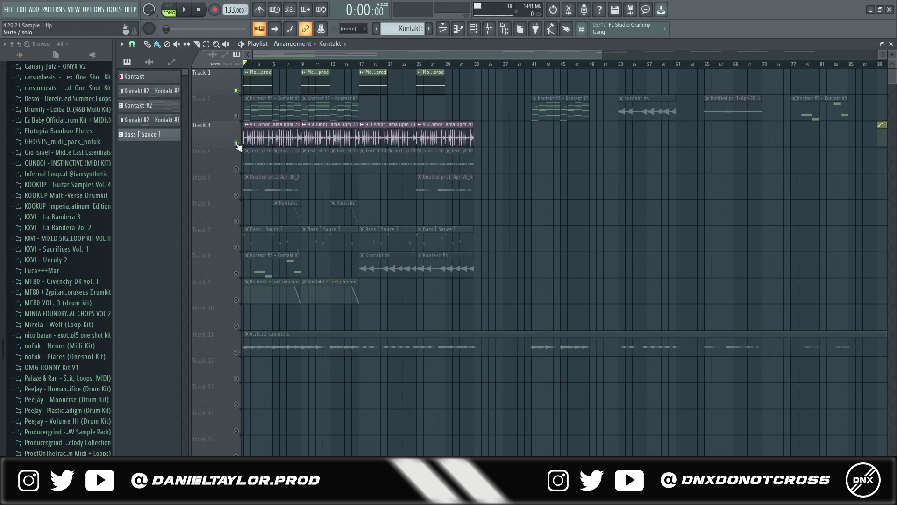
double_click(274, 139)
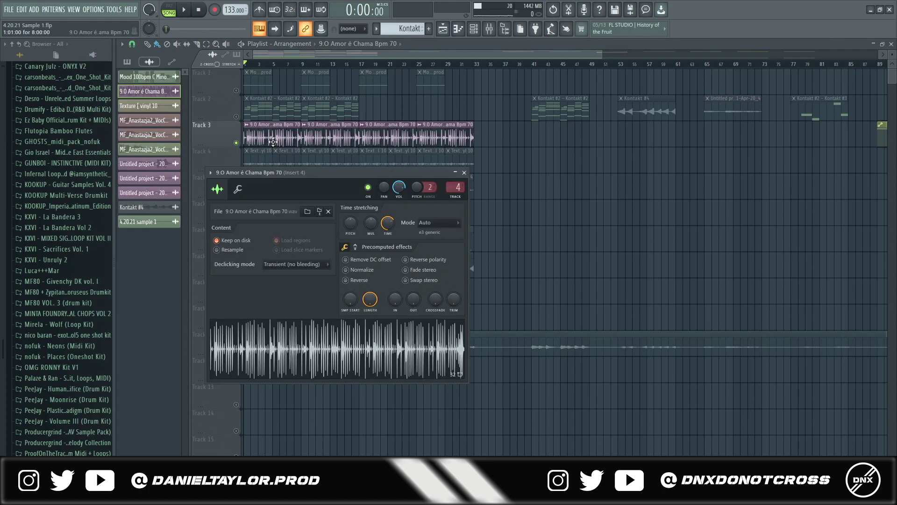
key(Escape)
Audition the Track 3 loop, bypassing the Insert 4 effects in the mixer to hear it dry
key(space)
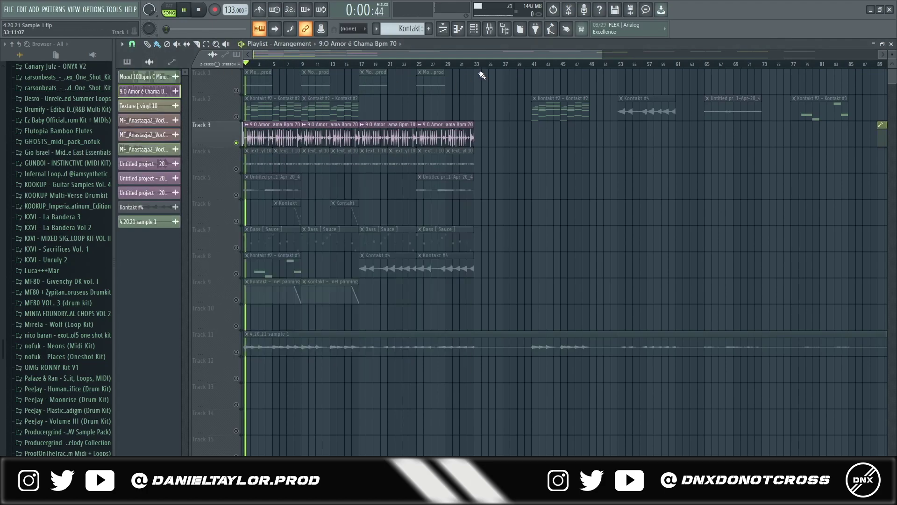
click(490, 29)
key(space)
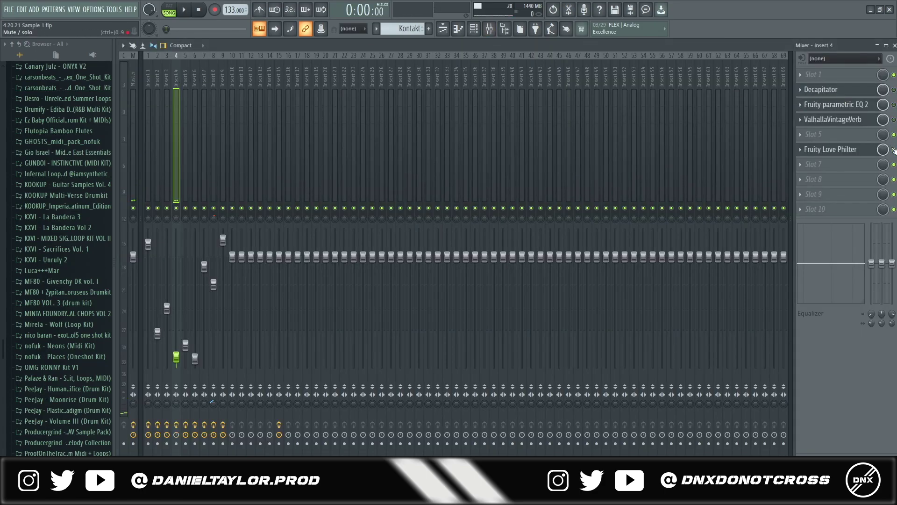
key(space)
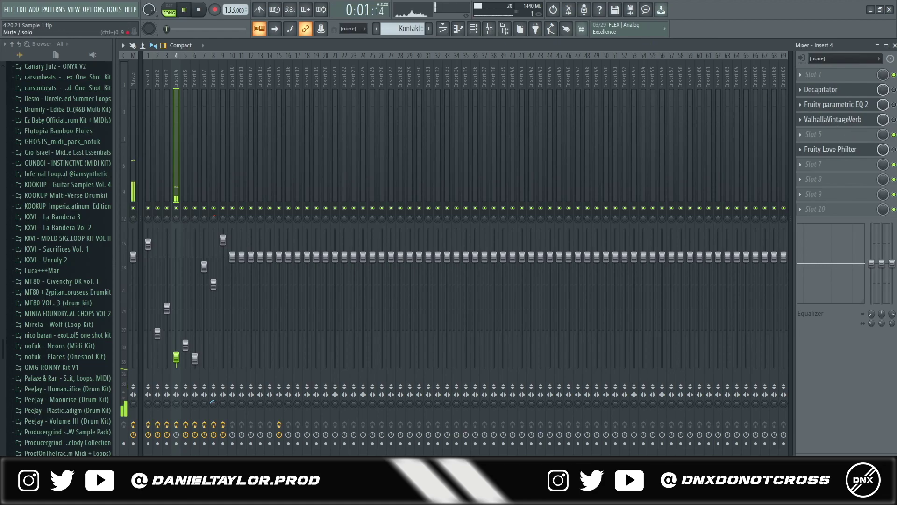
key(space)
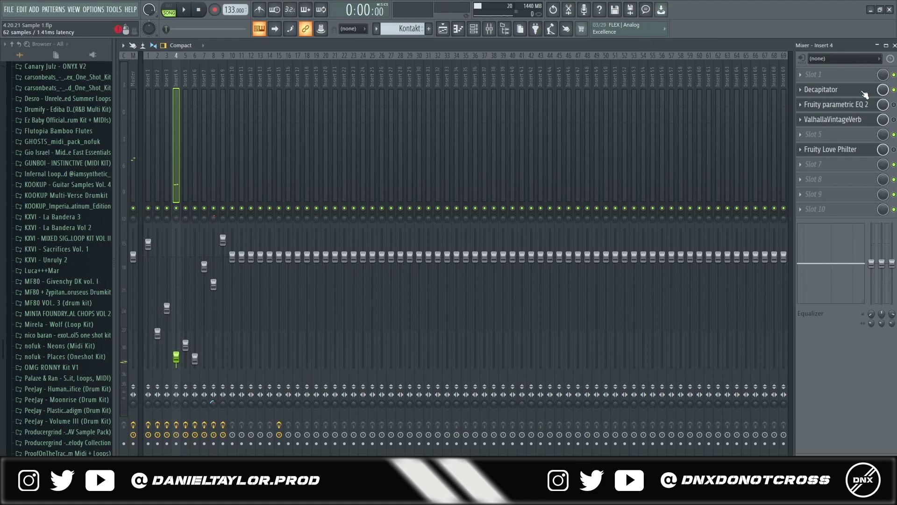
Enable Decapitator, Fruity parametric EQ 2, ValhallaVintageVerb and Fruity Love Philter on Insert 4, and review their settings
click(876, 93)
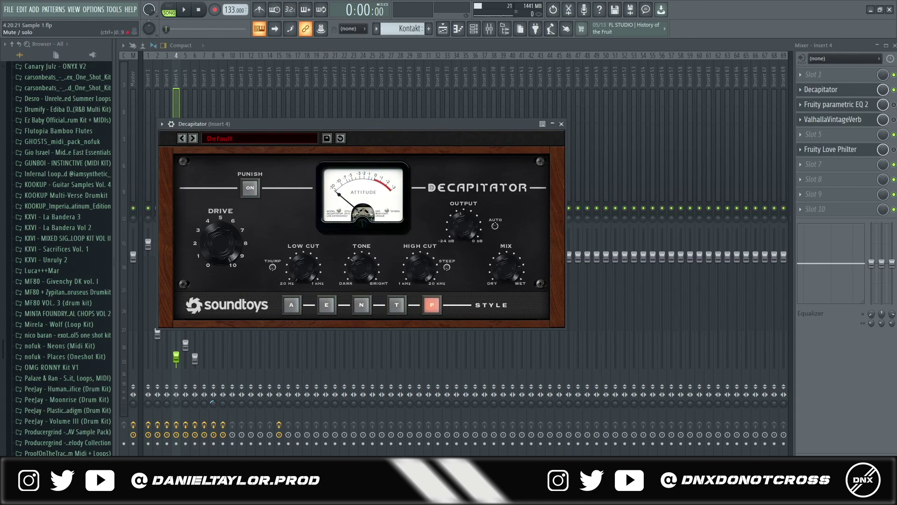
key(Escape)
click(893, 104)
click(862, 108)
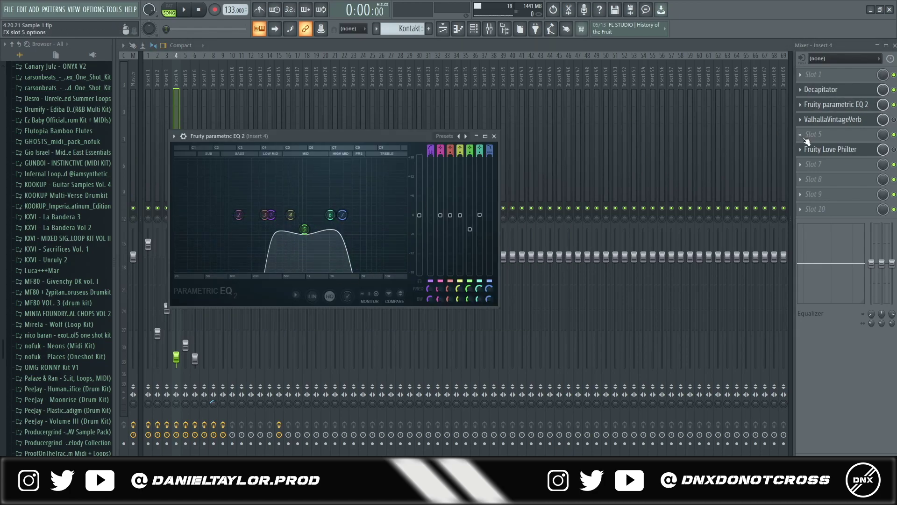
click(823, 119)
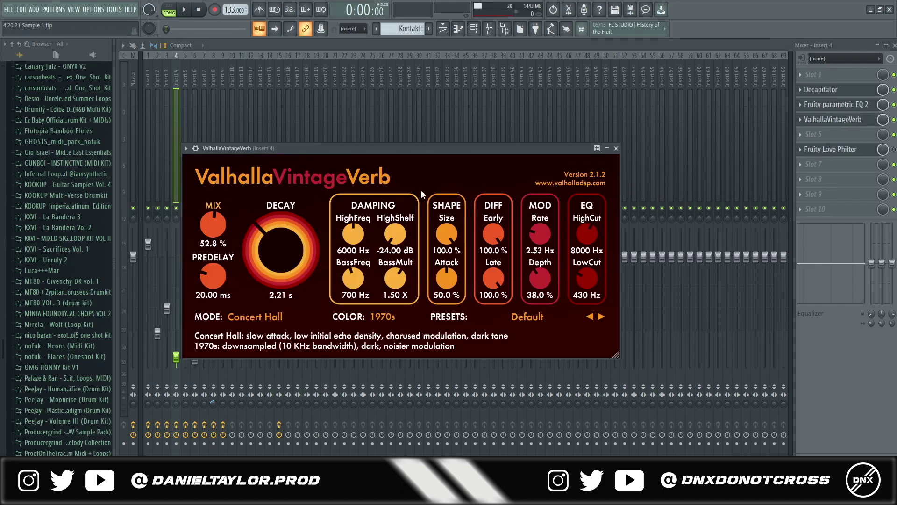
key(Escape)
click(831, 150)
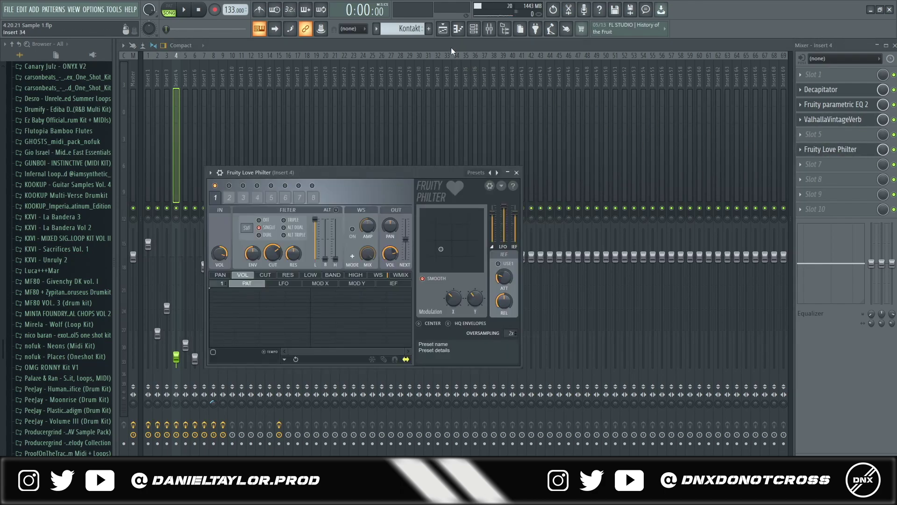
Return to the playlist and check the sample settings of the "Texture [ vinyl 10" clip on Track 4
click(443, 29)
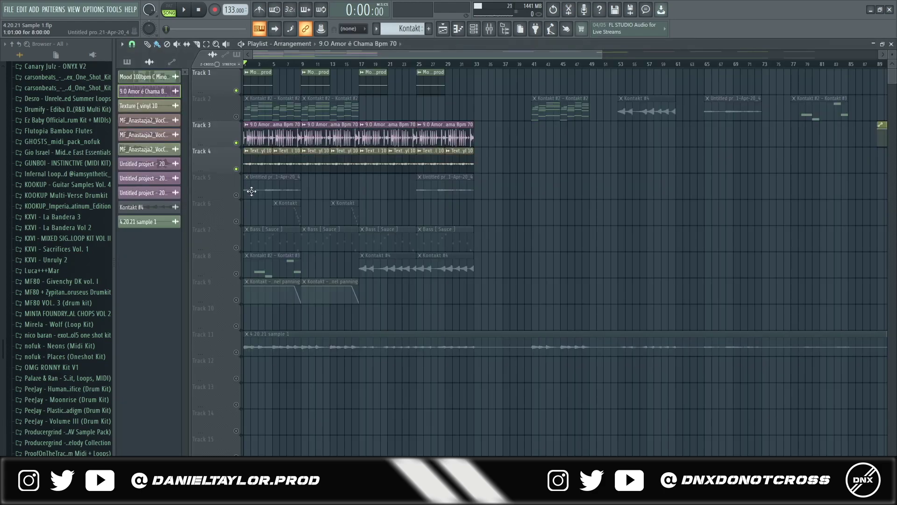
click(255, 151)
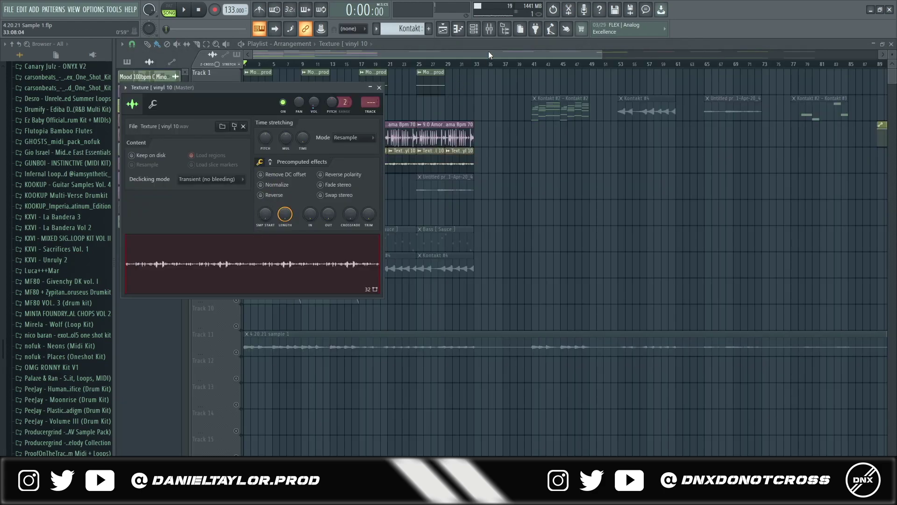
key(Escape)
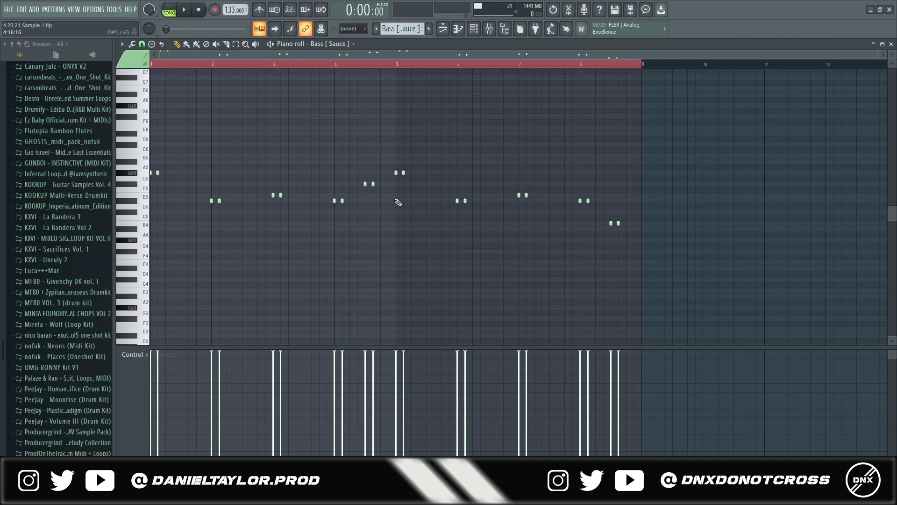
Examine the Bass [ Sauce ] notes in the piano roll and audition the bass sample from its channel settings
drag(749, 124, 131, 346)
click(474, 29)
click(294, 139)
click(287, 339)
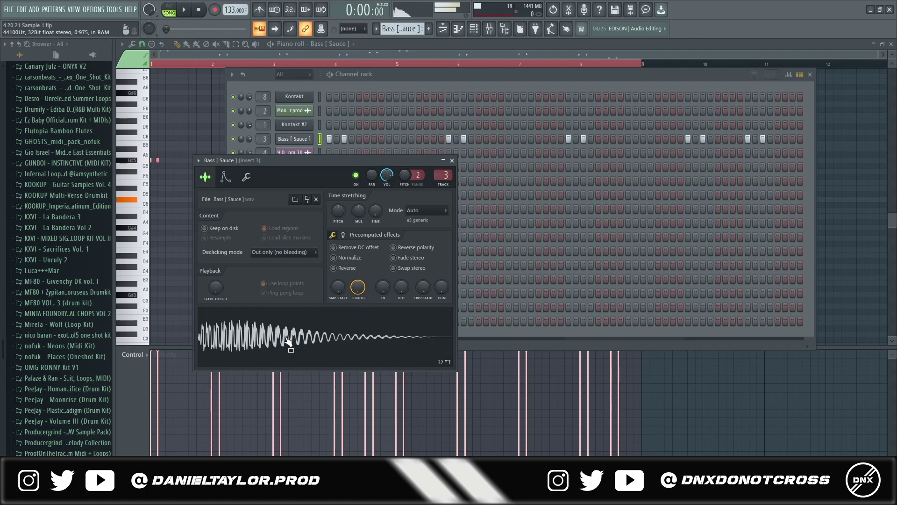
click(399, 80)
click(379, 52)
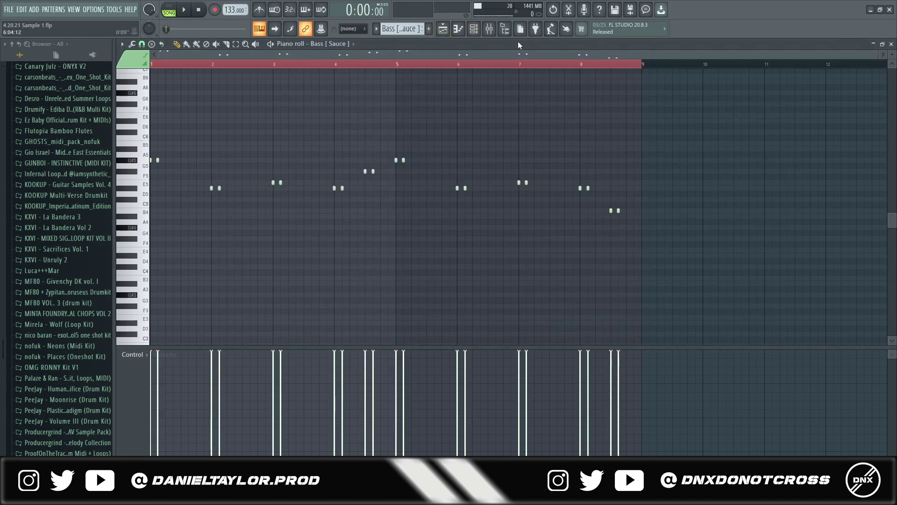
Review the Fruity parametric EQ 2 and Decapitator settings on the bass's mixer track, Insert 3
click(489, 29)
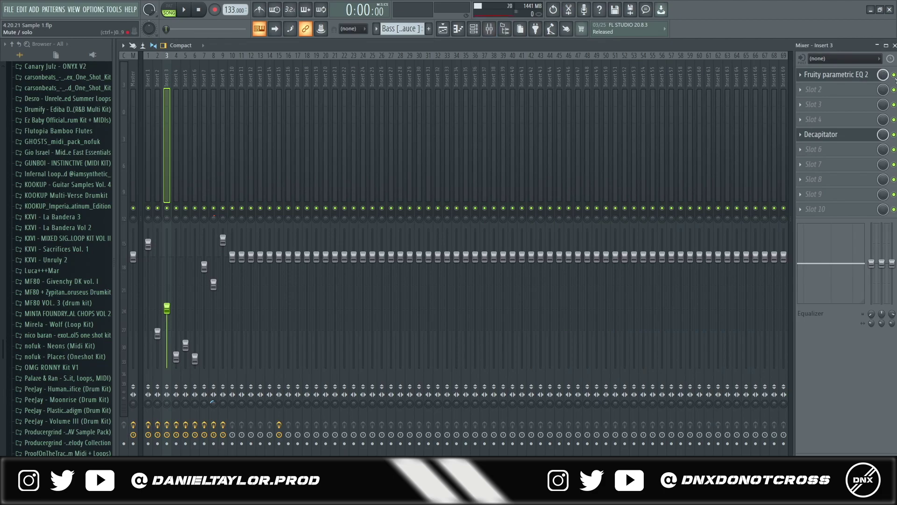
click(825, 74)
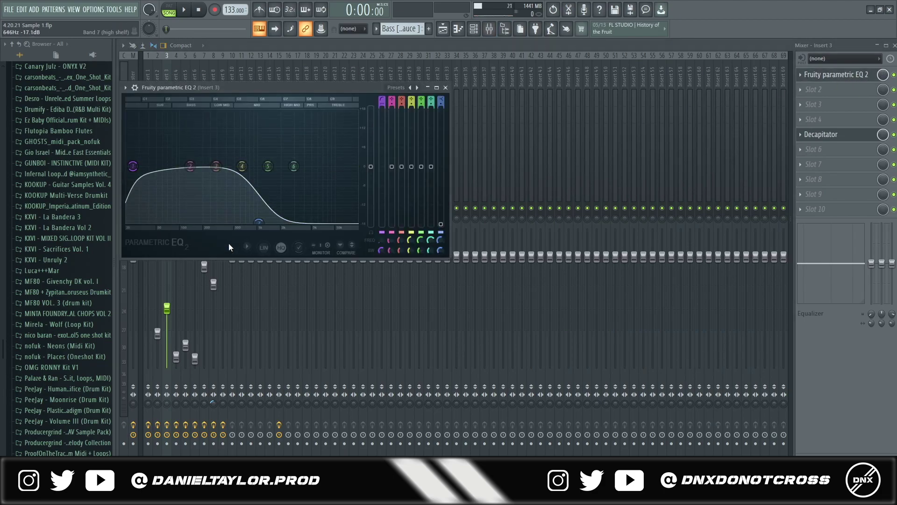
click(837, 135)
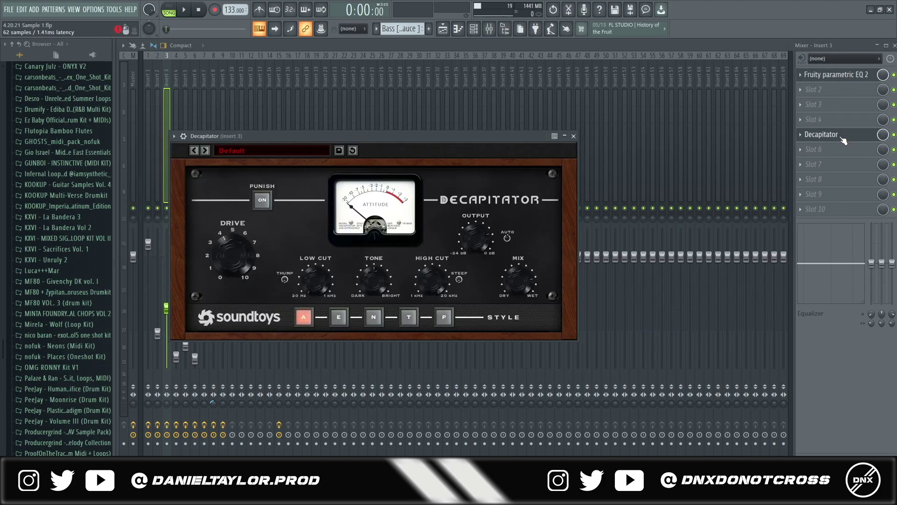
drag(388, 136, 402, 132)
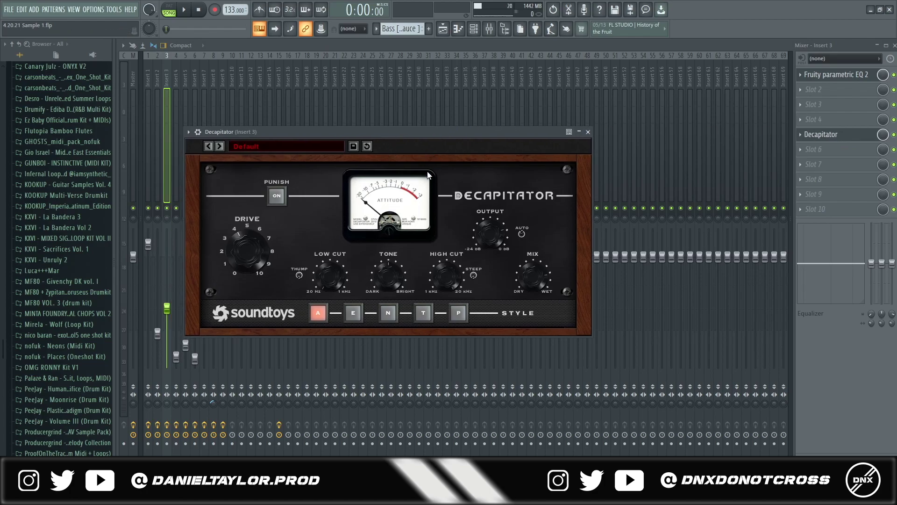
Bring the Bass [ Sauce ] notes back up in the piano roll and play them
click(471, 30)
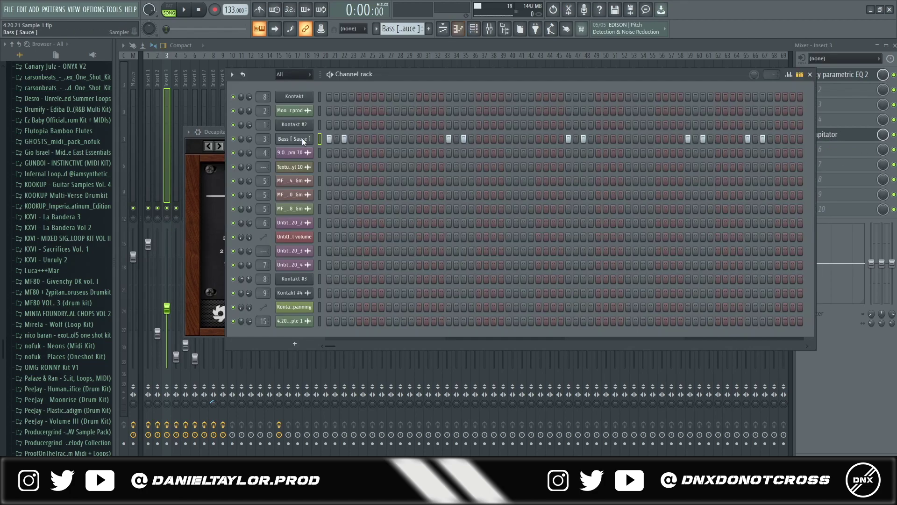
click(320, 140)
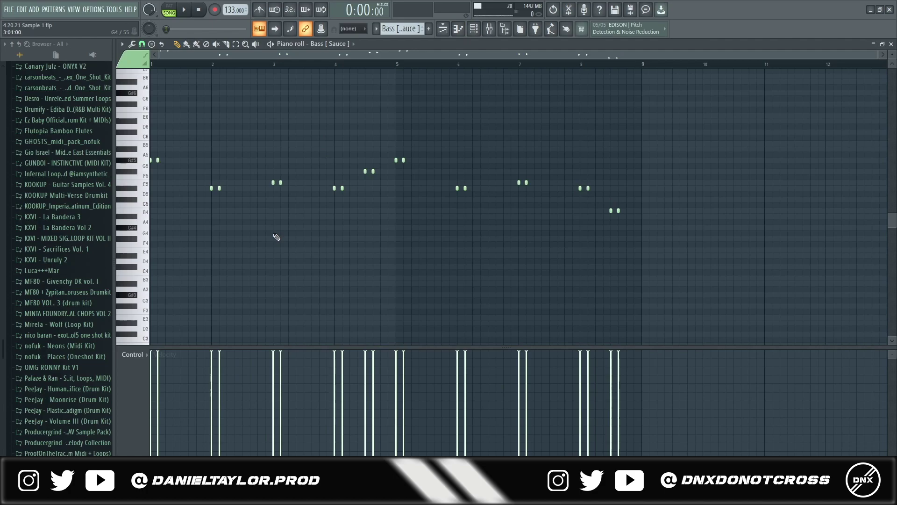
key(space)
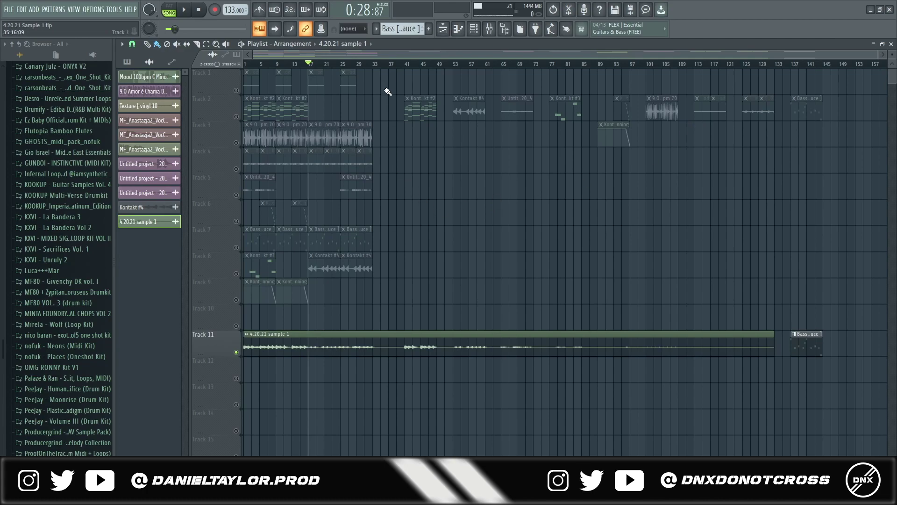
Highlight the arrangement clips on Tracks 1 to 9 and the separated layer clips from bar 41 onward, then clear the selection
drag(391, 74, 243, 330)
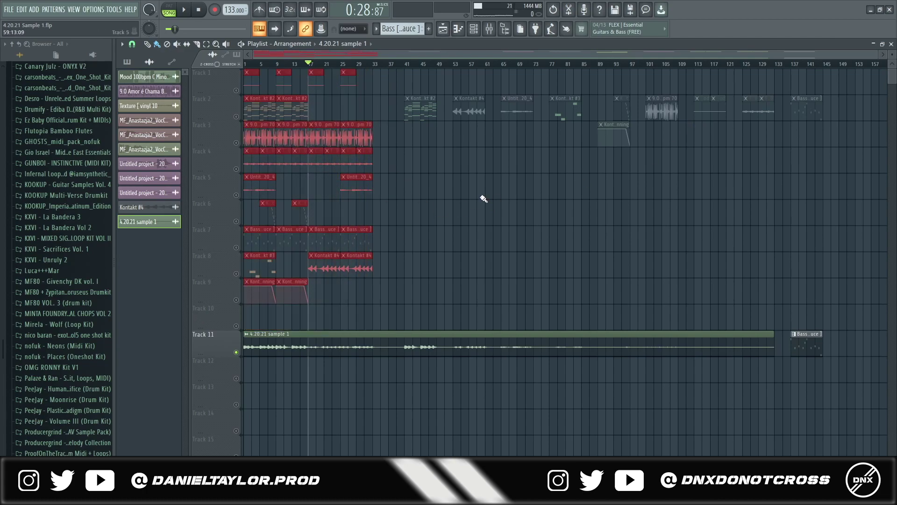
drag(858, 75, 192, 296)
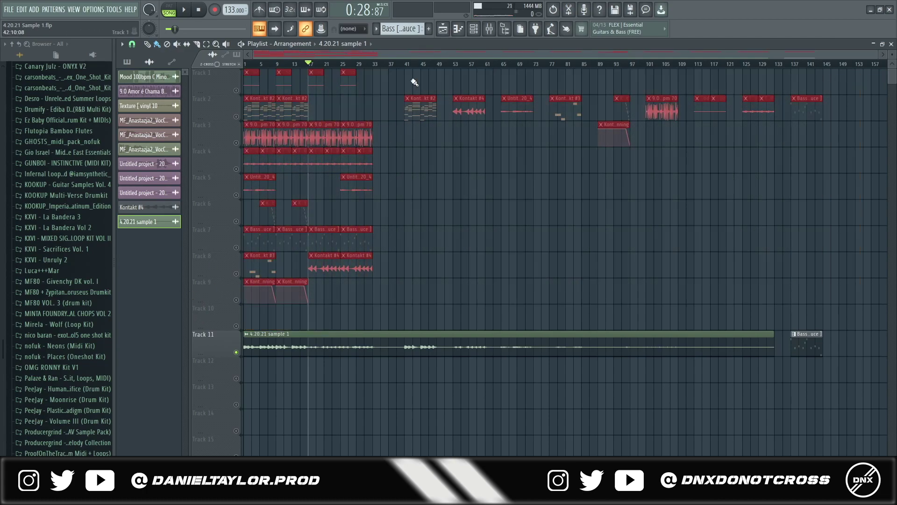
ctrl+click(276, 67)
Mark bars 1–9, 9–17 and 17–33 in turn to compare the arrangement's sections, then clear the time selection
drag(149, 16, 82, 16)
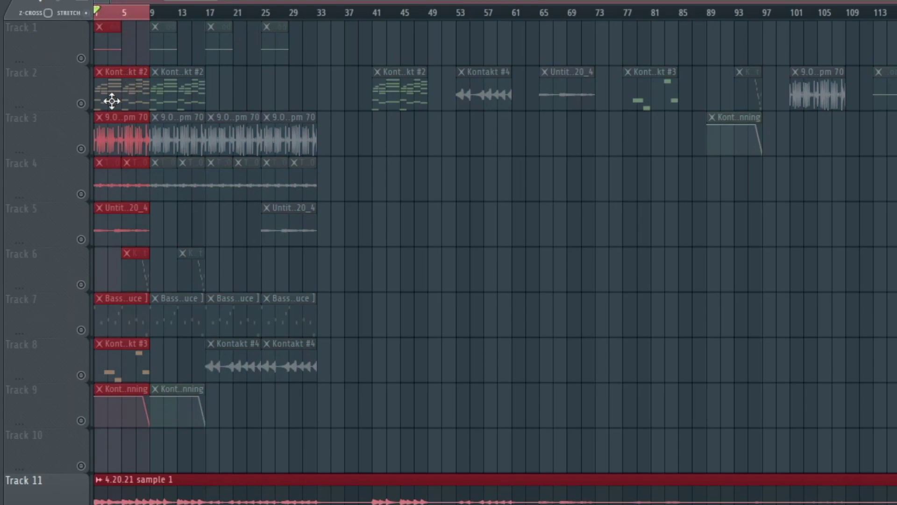
drag(152, 18, 206, 34)
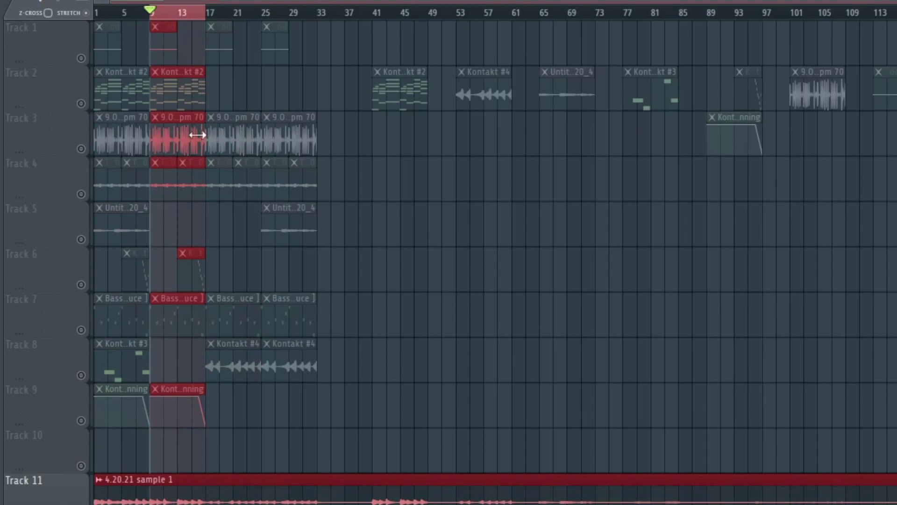
click(194, 27)
drag(210, 16, 321, 36)
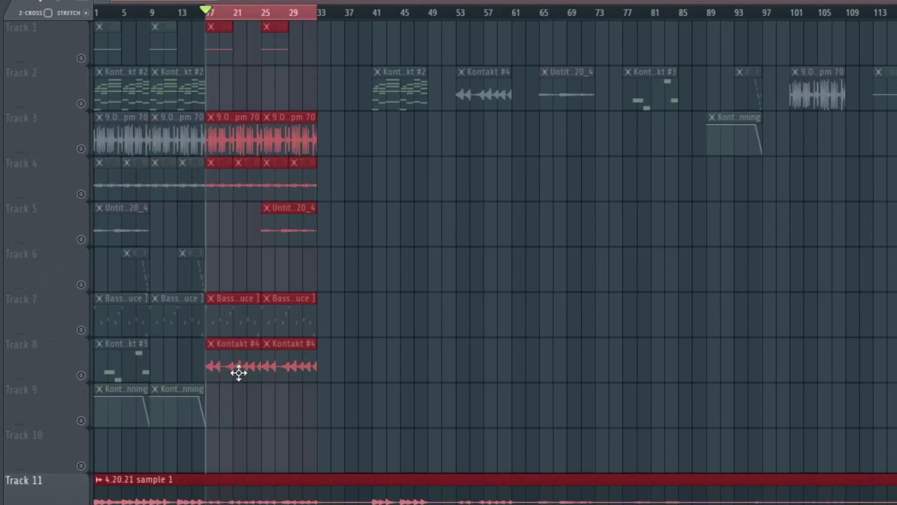
ctrl+click(503, 296)
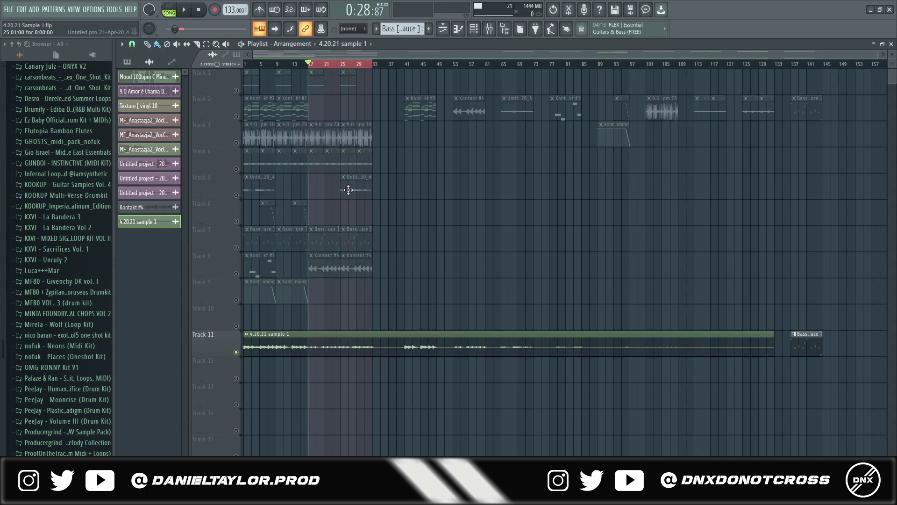
ctrl+click(367, 65)
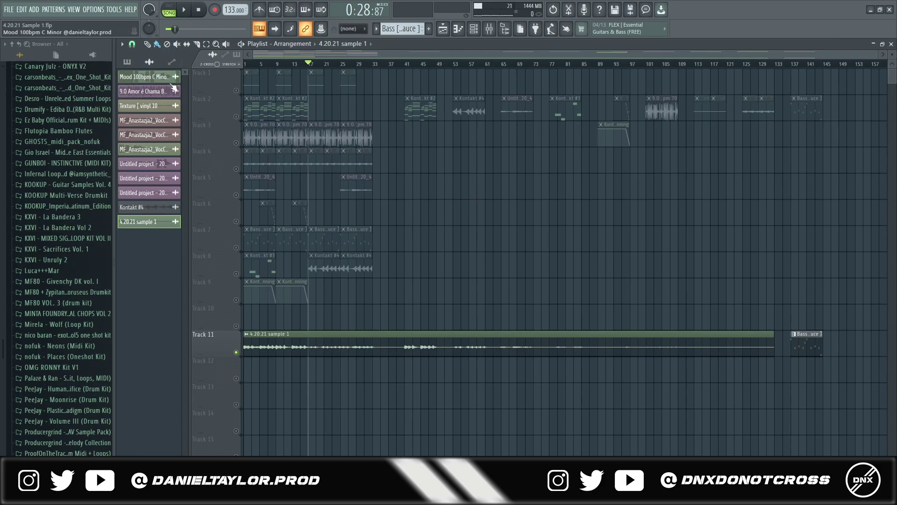
Review the rendered 4.20.21 sample 1 clip's channel settings and the two Fruity parametric EQ 2 effects on its mixer track, Insert 15
double_click(310, 346)
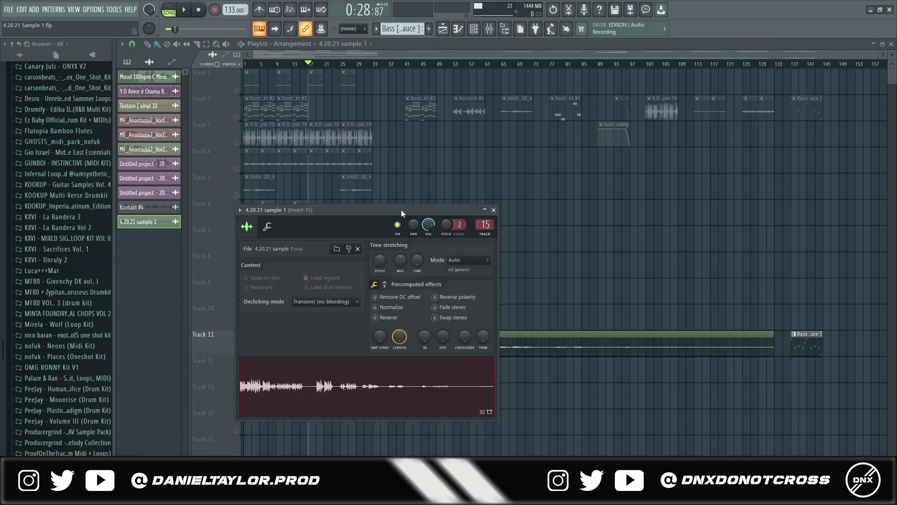
drag(400, 210, 436, 153)
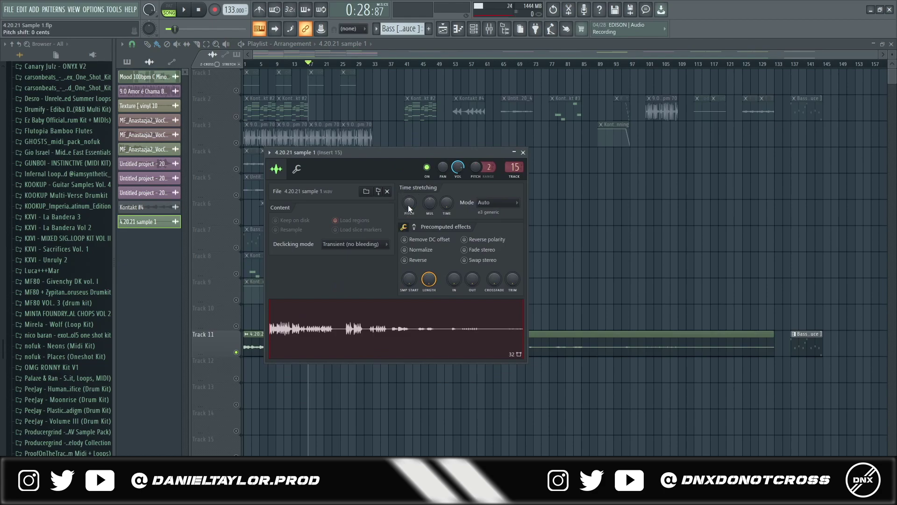
key(F9)
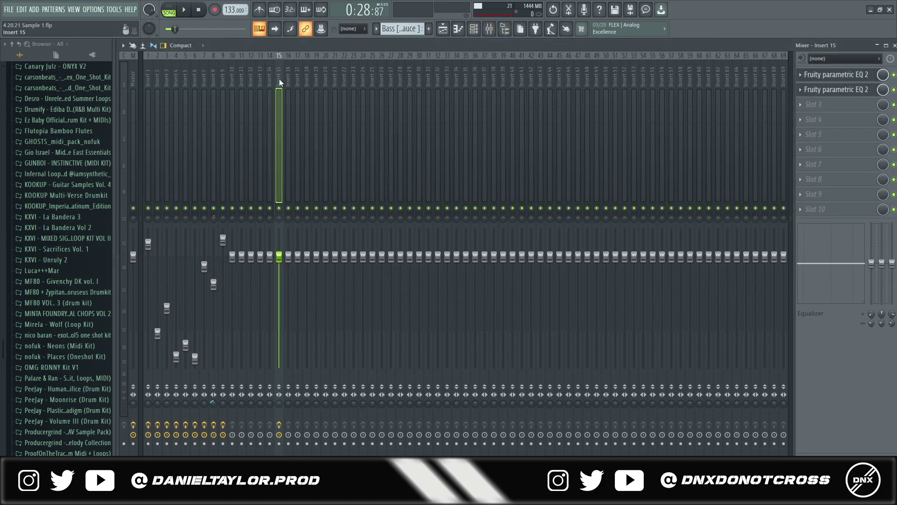
click(826, 76)
click(834, 91)
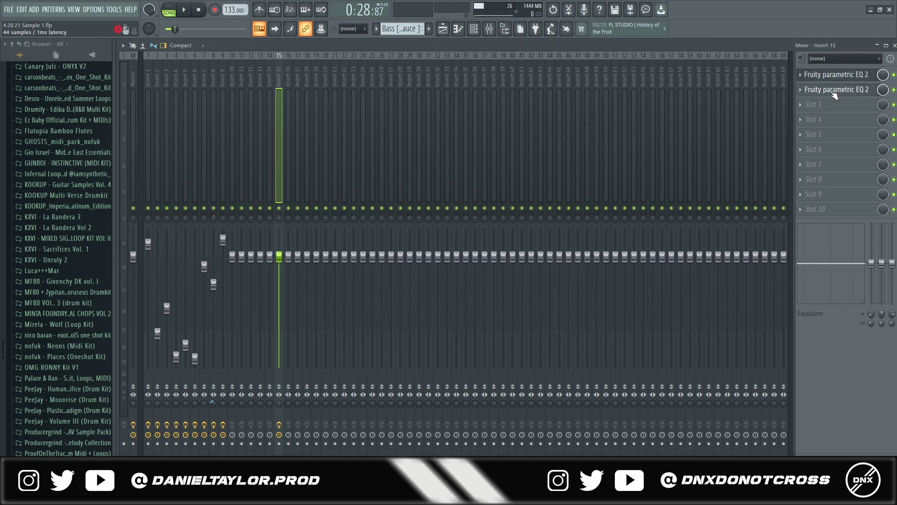
Review the Fresh Air, SSLComp Stereo and Maximus effects on the Master mixer track
click(133, 83)
click(834, 106)
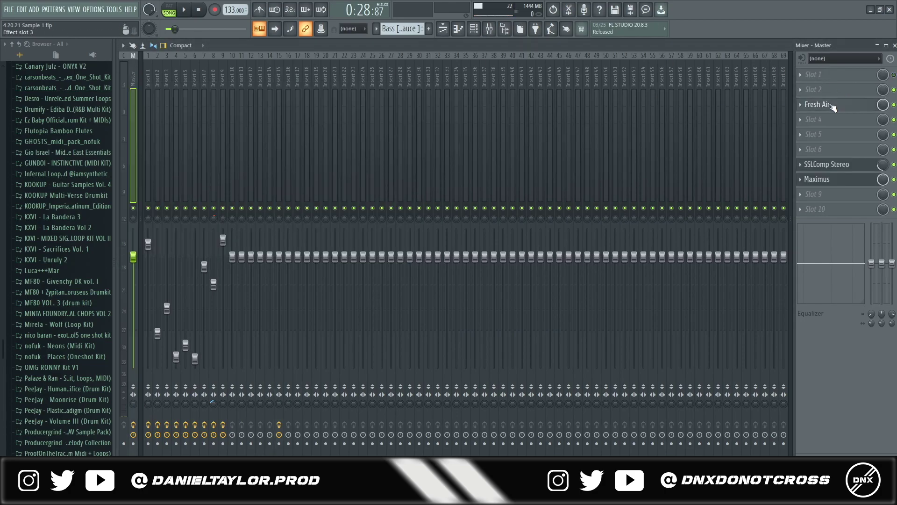
drag(461, 97, 487, 85)
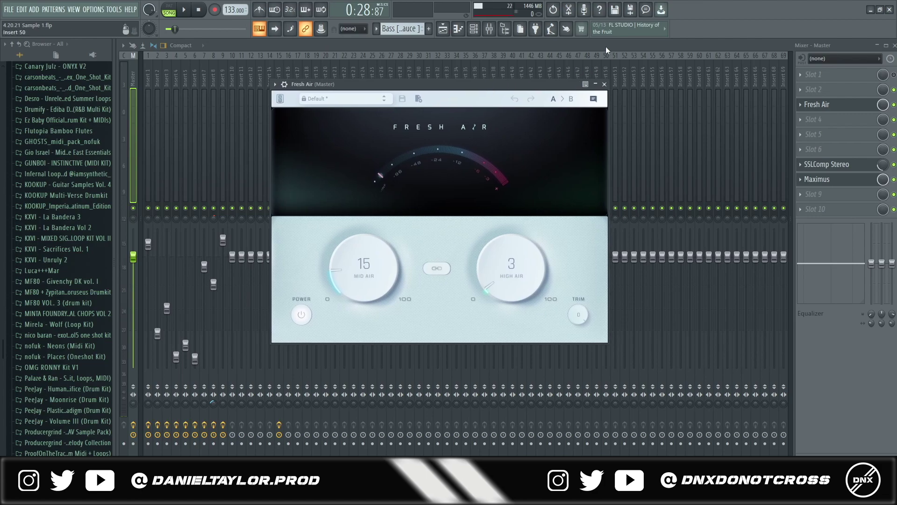
click(826, 164)
click(826, 179)
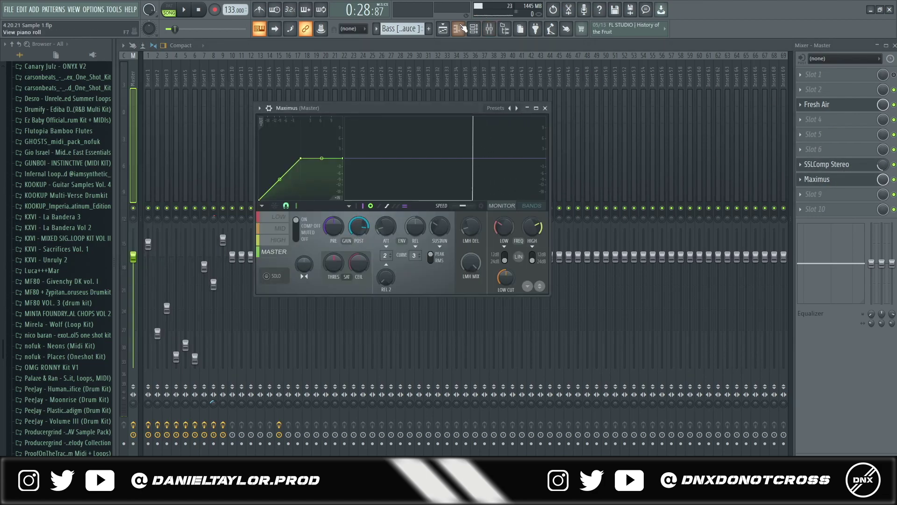
Return to the playlist and move the playhead back to the start of the arrangement
key(F5)
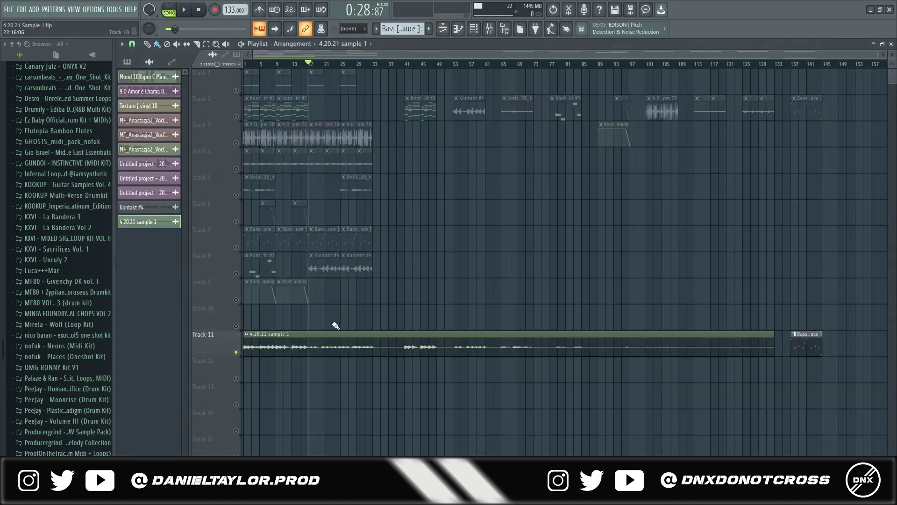
drag(310, 65, 176, 74)
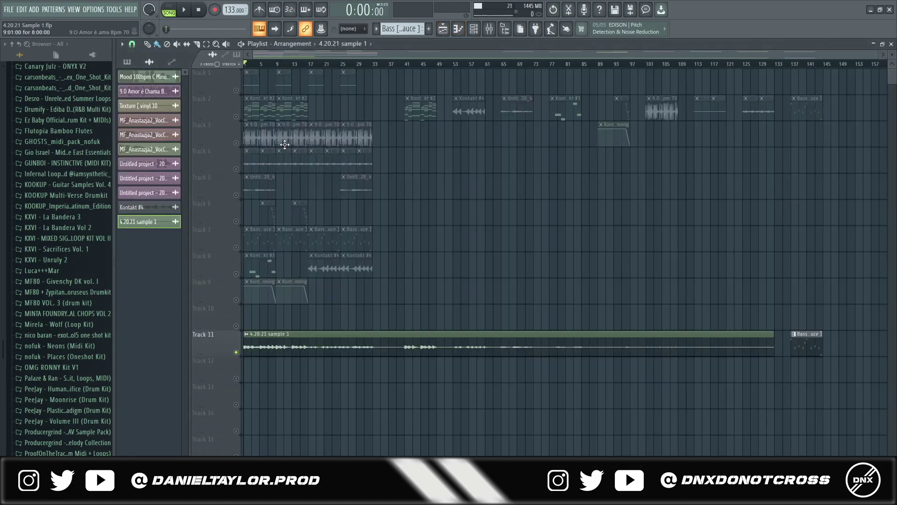